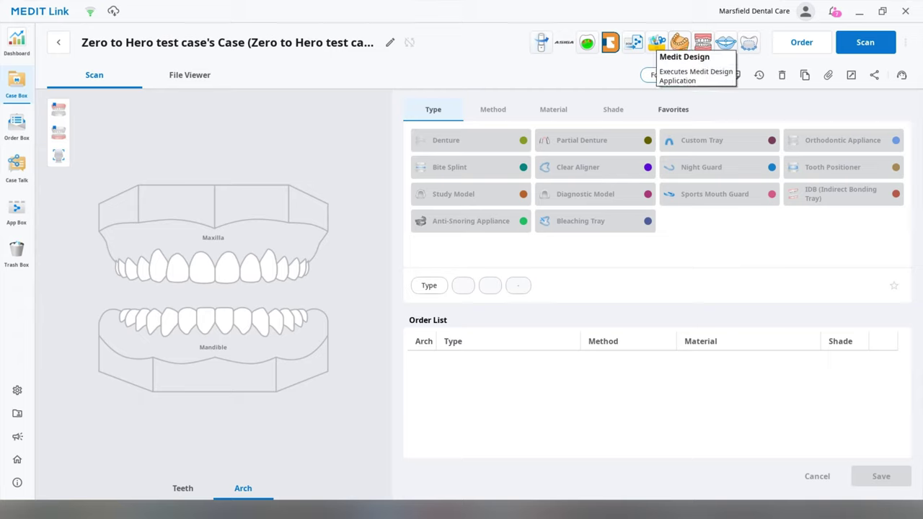
Launch Medit Design from the Zero to Hero test case and dismiss the data import from Medit Link
left_click(680, 42)
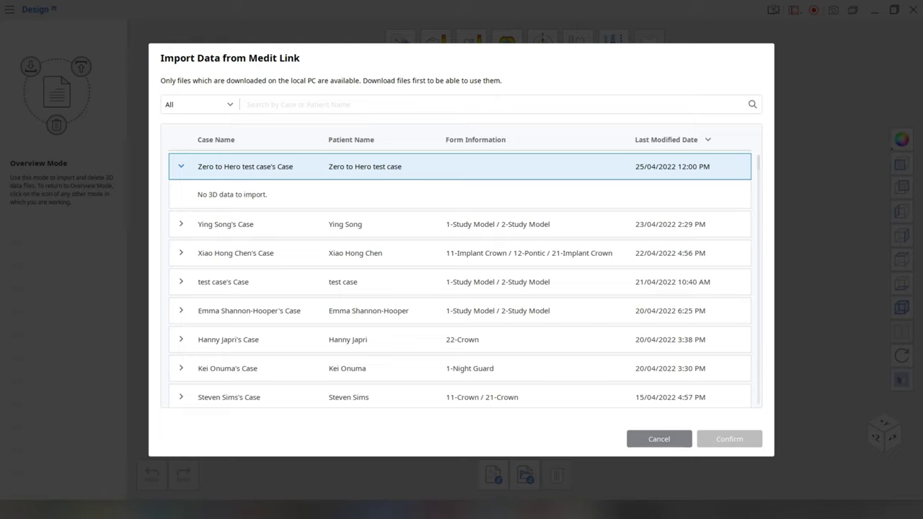
left_click(659, 439)
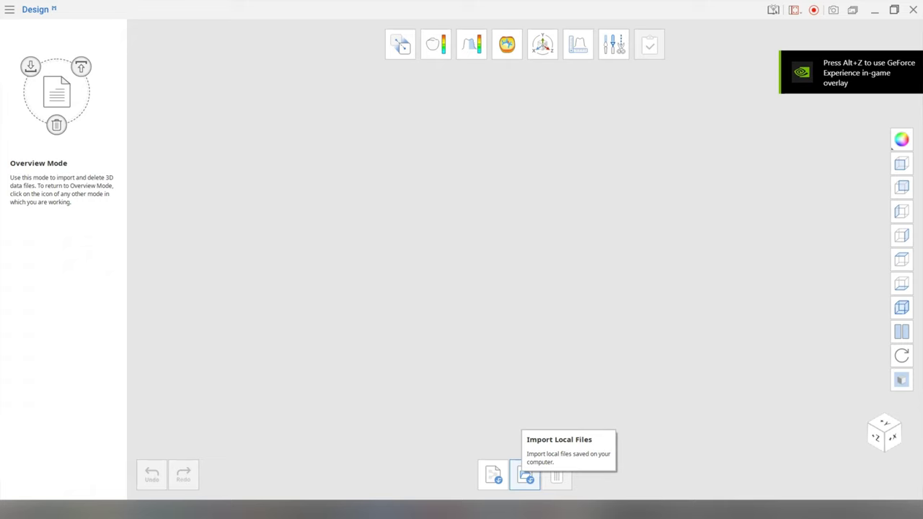
Start a local file import and browse to the folder "21042022-zero to hero test case000" inside "zero to hero test case" on the Desktop
left_click(526, 476)
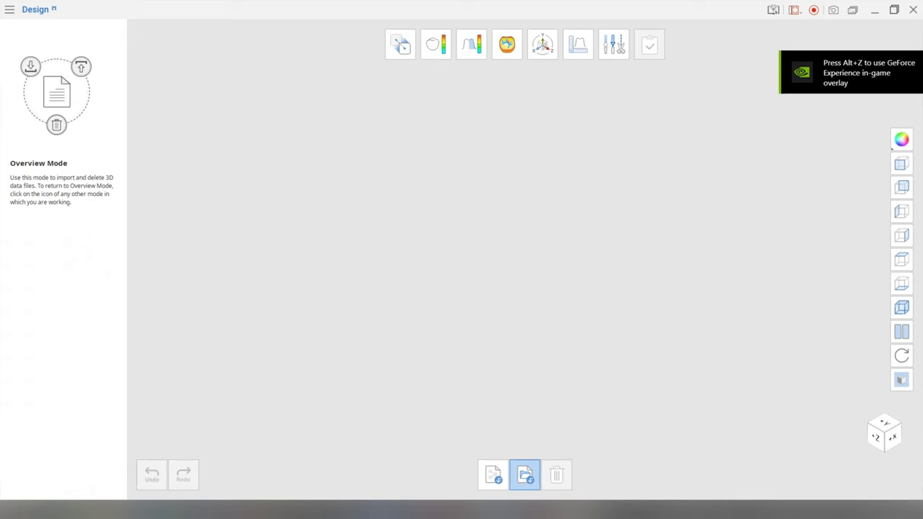
scroll(217, 134, "down", 3)
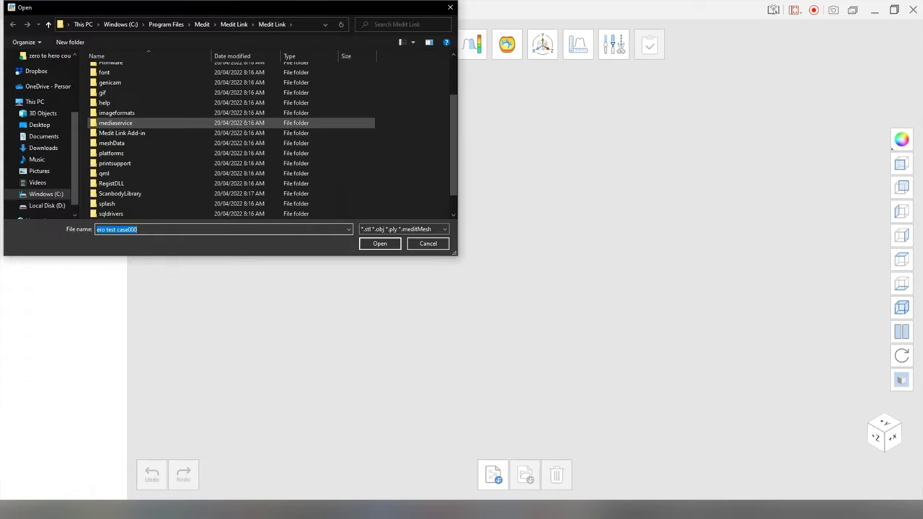
scroll(216, 134, "up", 3)
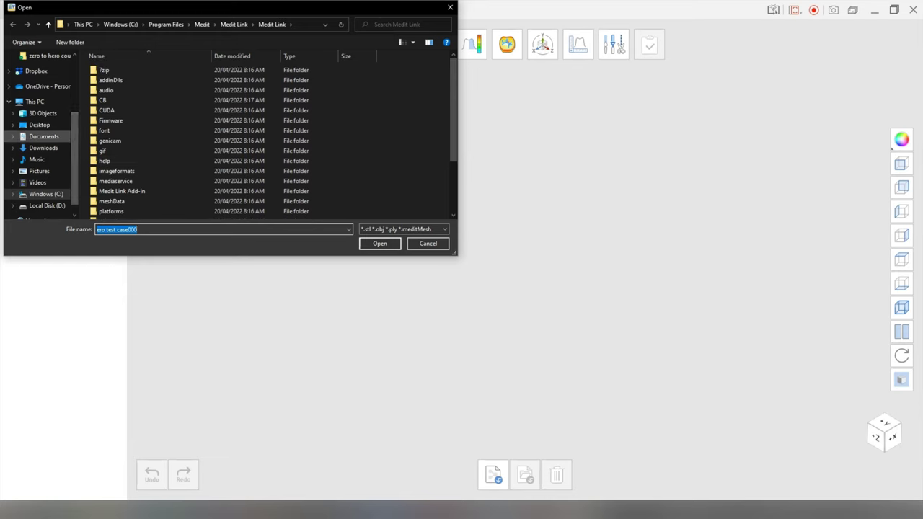
left_click(40, 125)
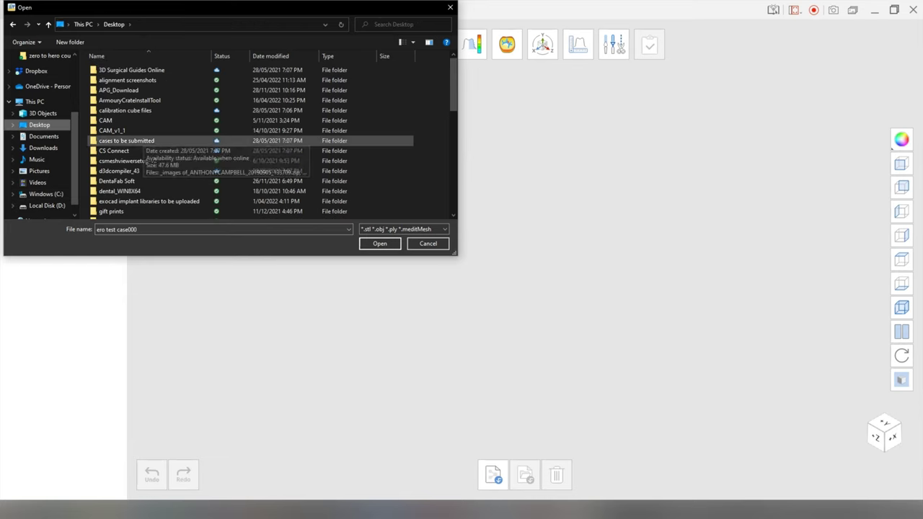
scroll(141, 143, "down", 2)
scroll(142, 143, "down", 10)
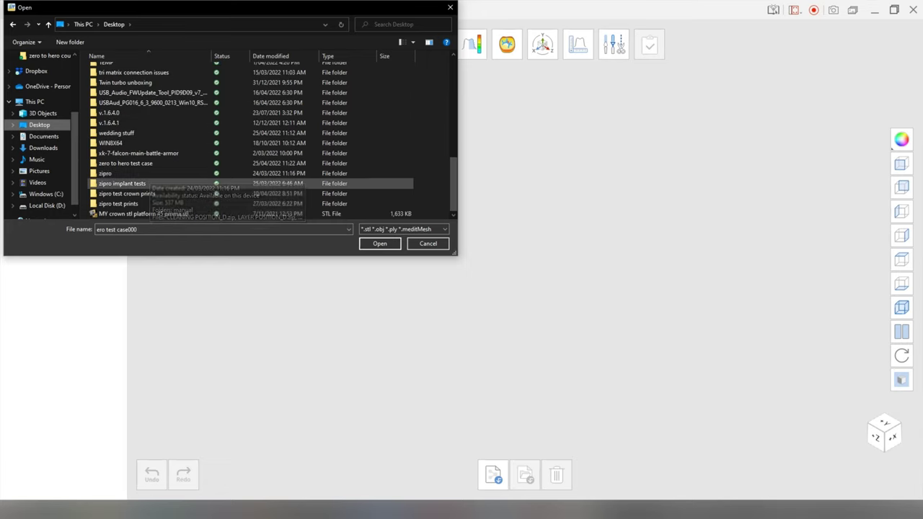
double_click(126, 163)
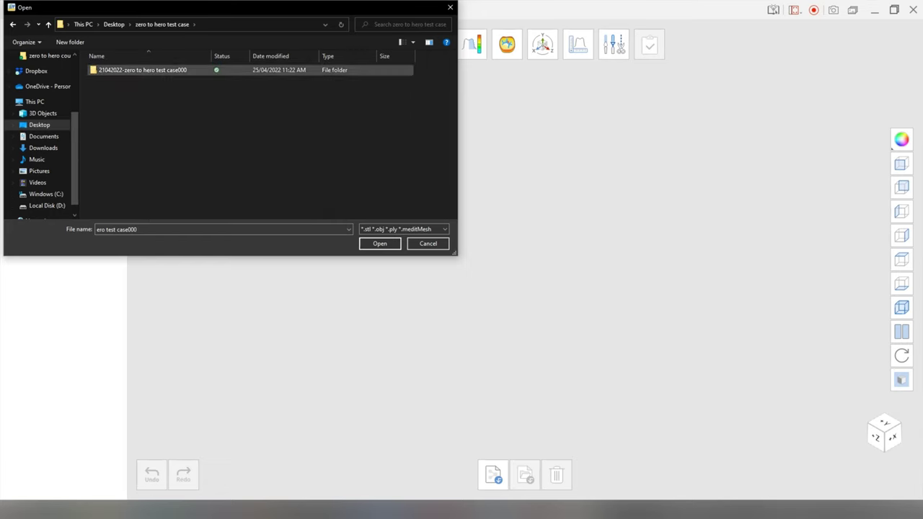
double_click(143, 70)
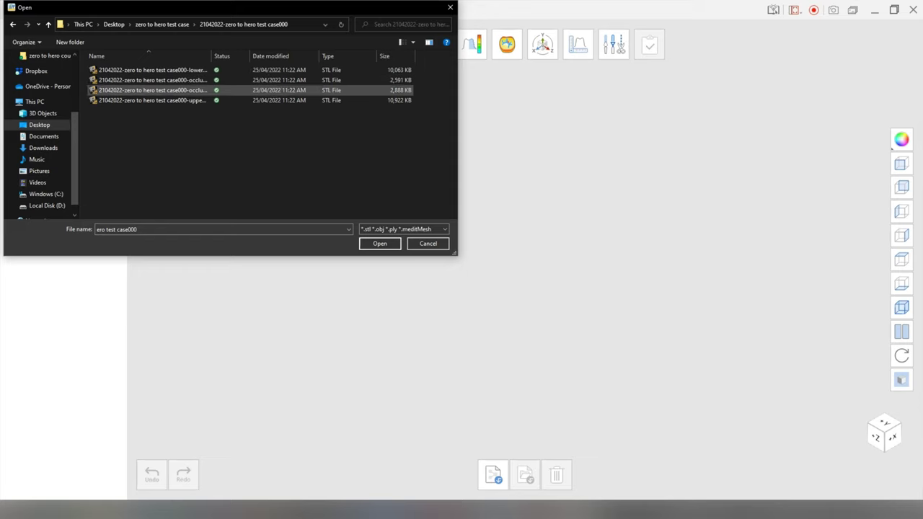
Import the lowerjaw and upperjaw STL files of the test case together, leaving out the two occlusion files
left_click_drag(212, 56, 320, 57)
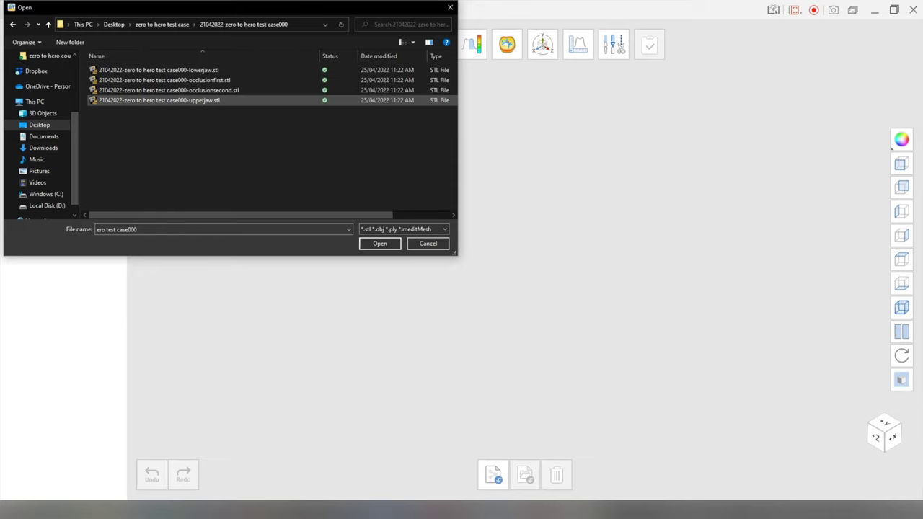
left_click(159, 70)
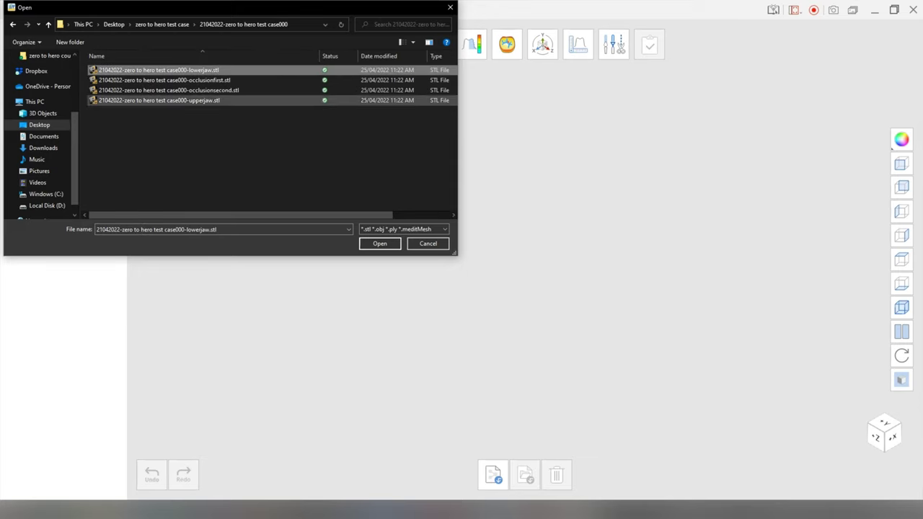
left_click(159, 100, "shift")
left_click(379, 244)
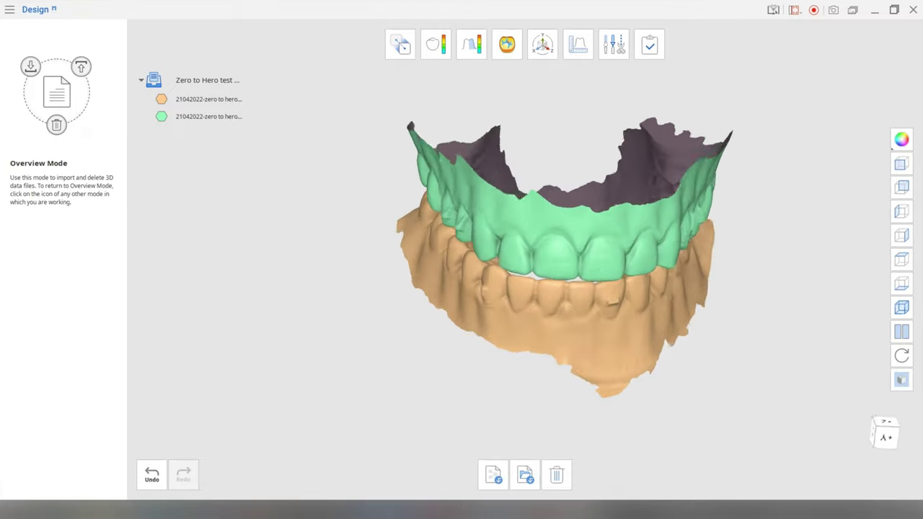
Hide the lower jaw scan and switch to Edit mode with only the upper jaw shown
middle_click_drag(562, 274, 499, 265)
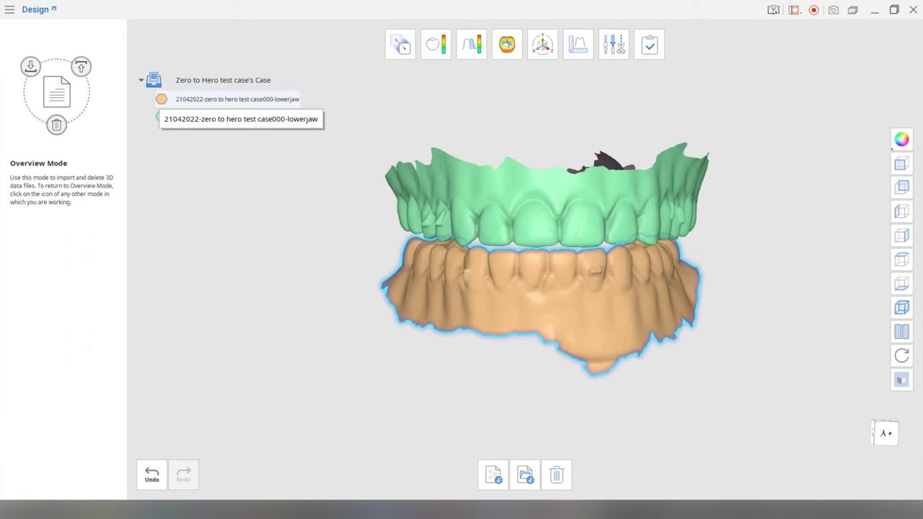
left_click(161, 99)
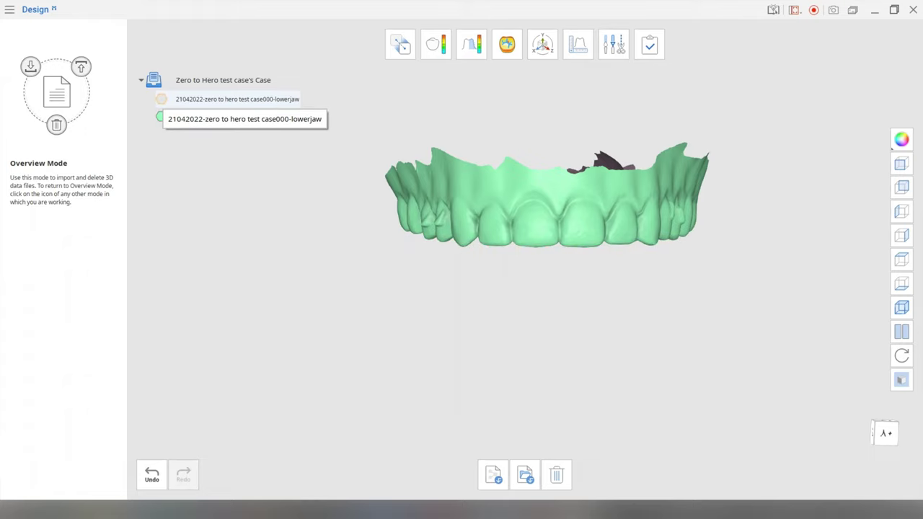
left_click(160, 99)
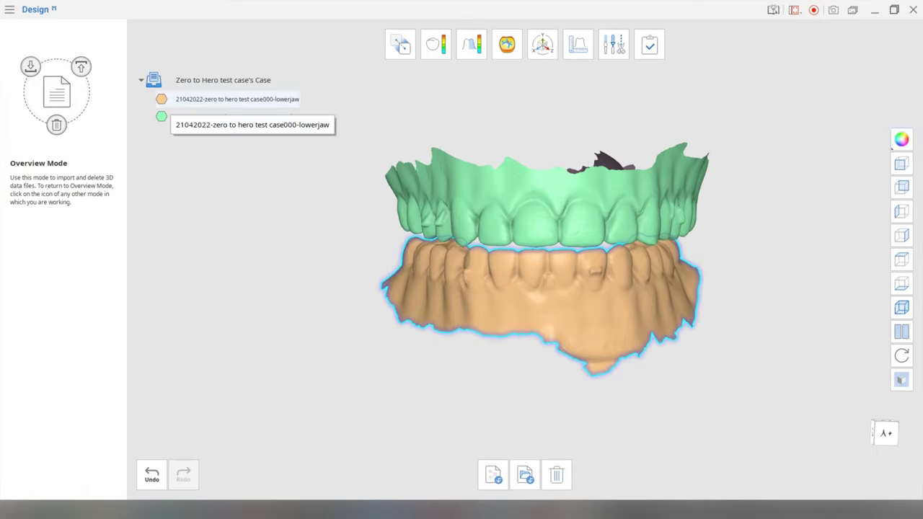
left_click(161, 99)
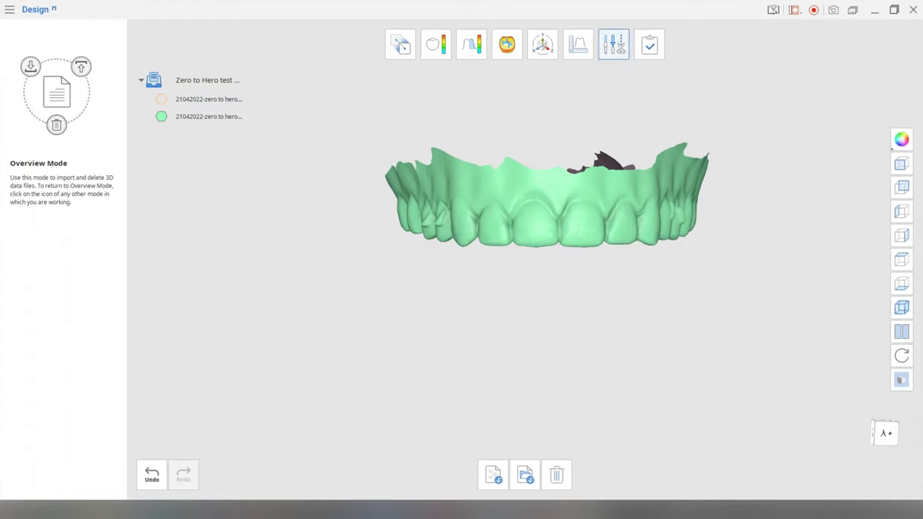
left_click(614, 45)
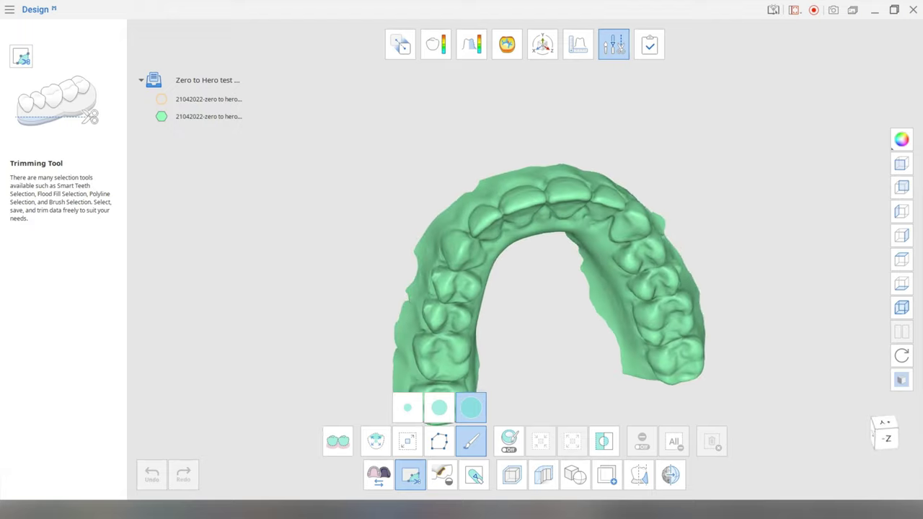
middle_click_drag(525, 319, 513, 239)
right_click_drag(512, 239, 546, 239)
middle_click_drag(545, 238, 534, 256)
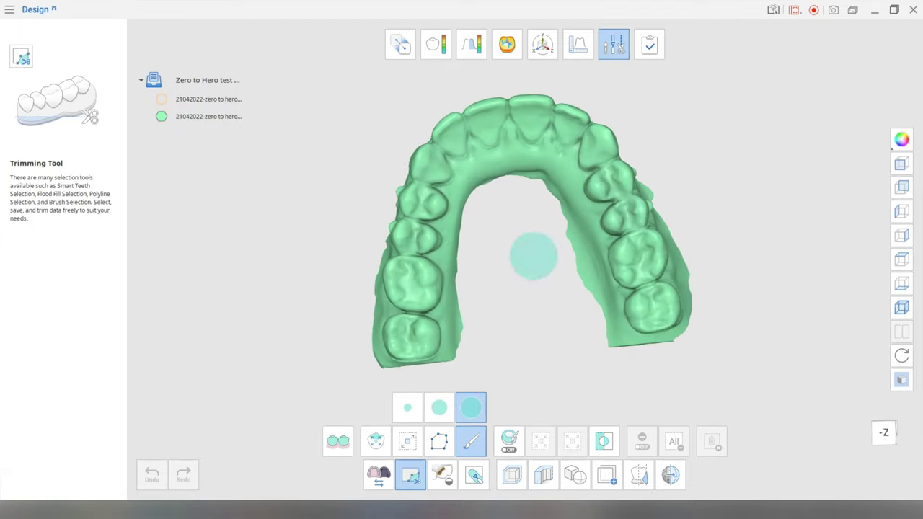
mouse_move(534, 257)
right_mouse_down()
mouse_move(517, 259)
mouse_move(514, 278)
right_mouse_up()
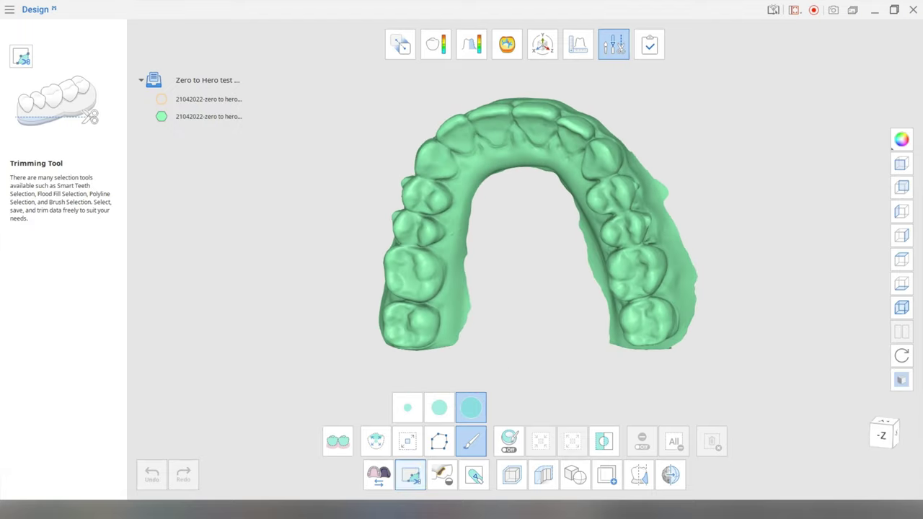
left_click(442, 475)
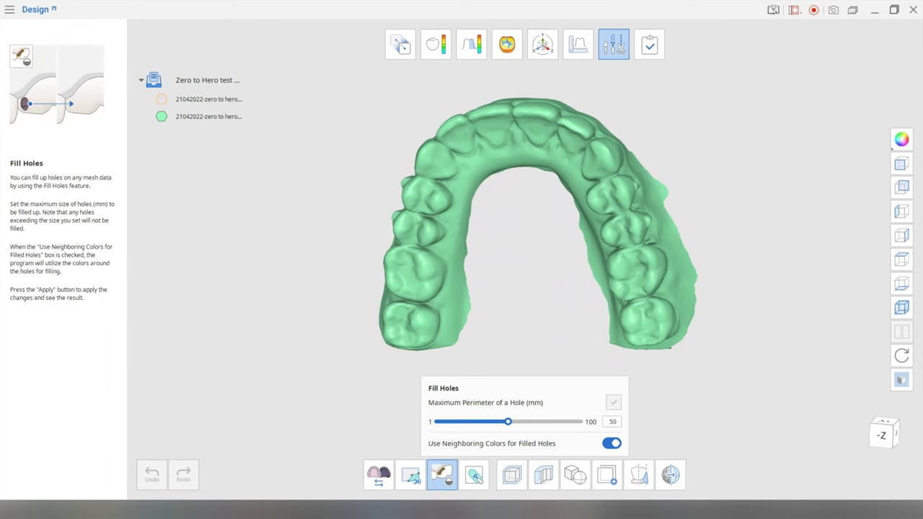
mouse_move(520, 278)
right_mouse_down()
mouse_move(538, 266)
mouse_move(513, 264)
mouse_move(530, 266)
right_mouse_up()
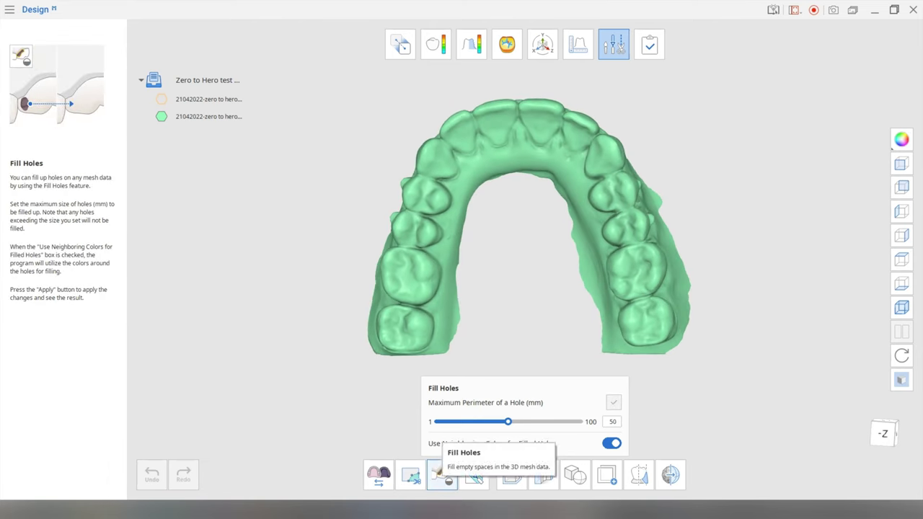
left_click(442, 475)
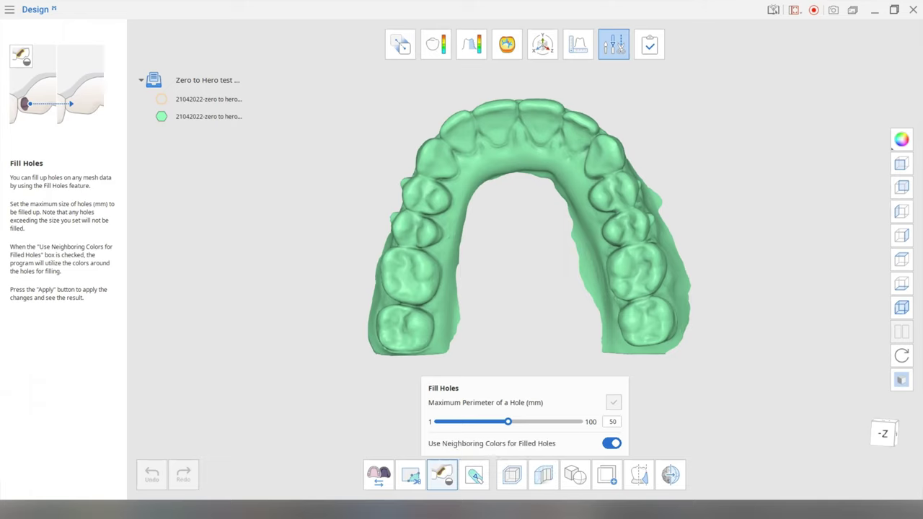
right_click_drag(521, 268, 521, 287)
right_click_drag(521, 246, 543, 286)
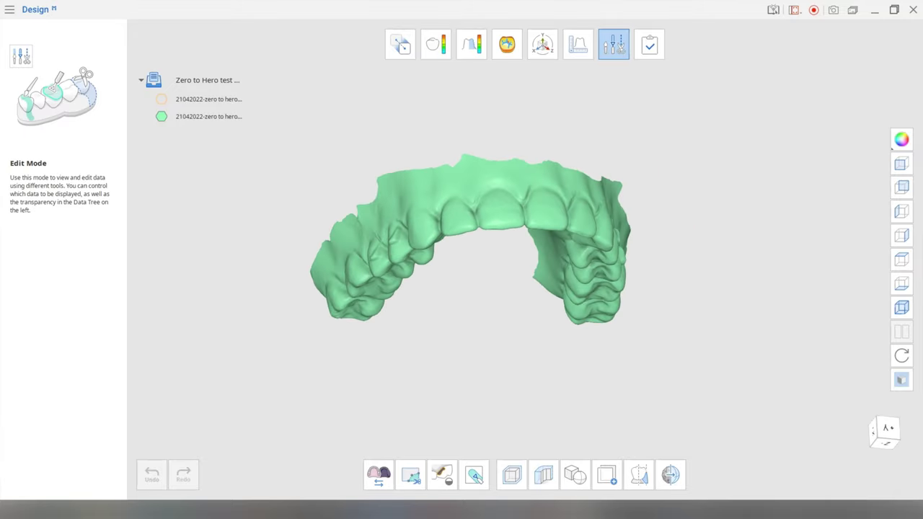
right_click_drag(542, 286, 496, 260)
left_click(410, 475)
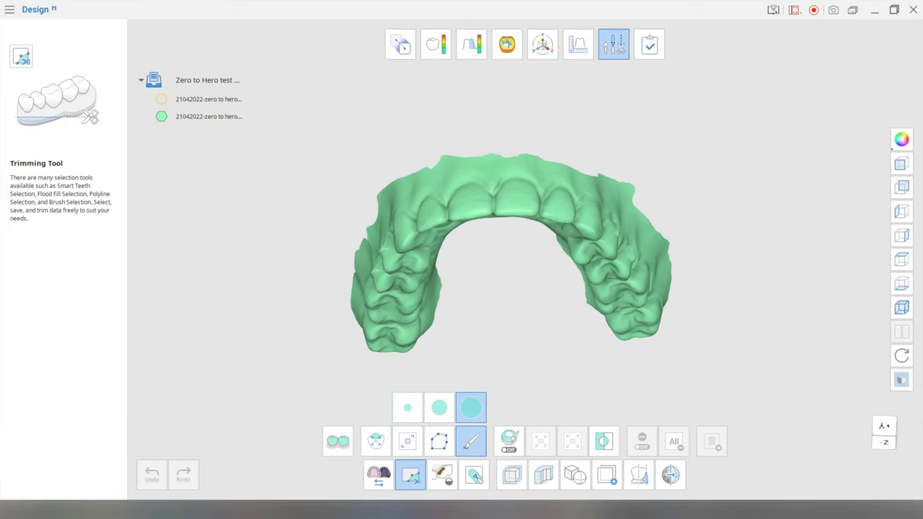
left_click(410, 474)
right_click_drag(472, 339, 514, 256)
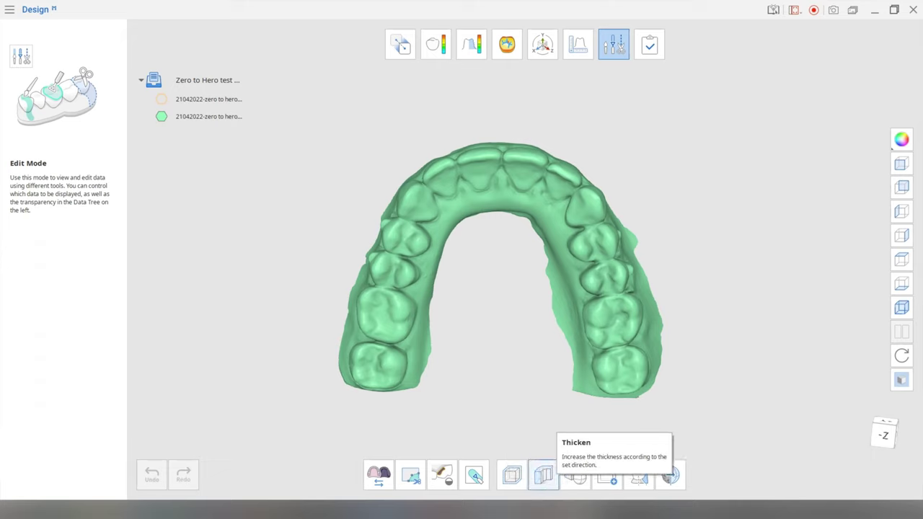
Create an offset mesh of the upper jaw scan with an offset distance of 0.1 mm
left_click(512, 475)
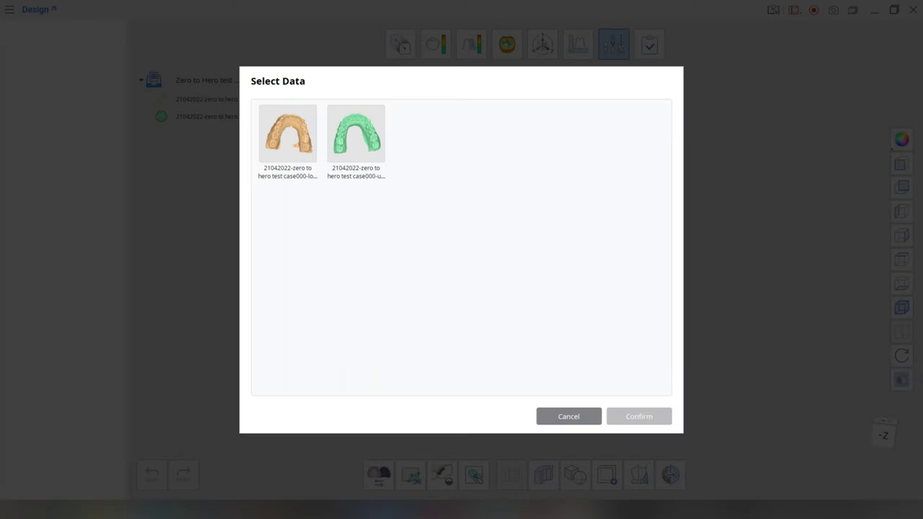
left_click(356, 134)
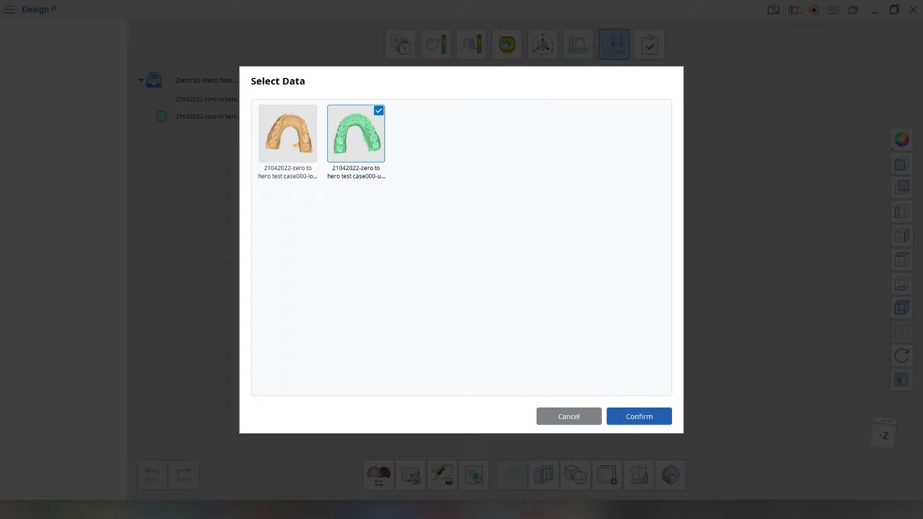
left_click(639, 416)
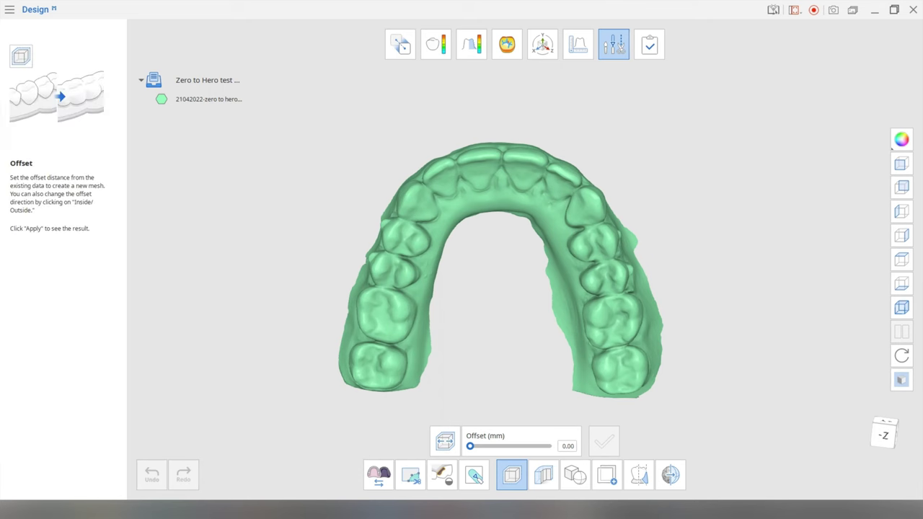
double_click(567, 446)
type("0.1")
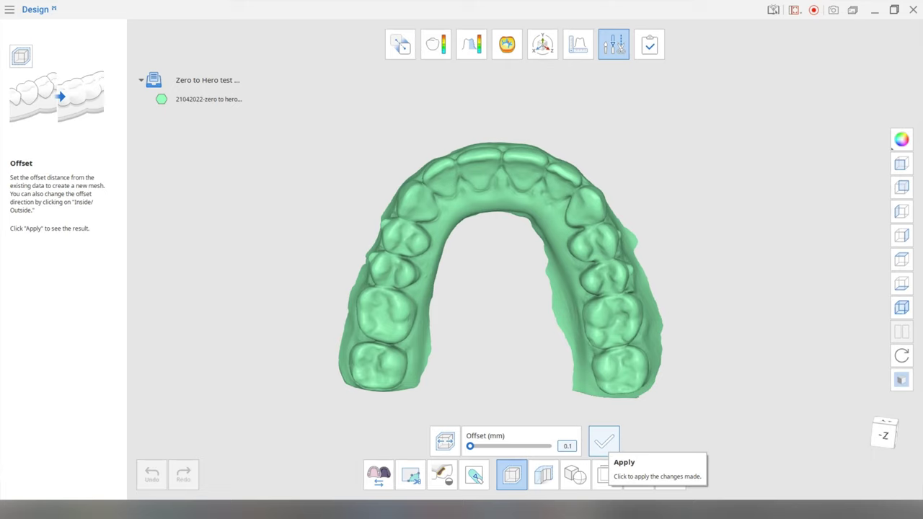
left_click(603, 440)
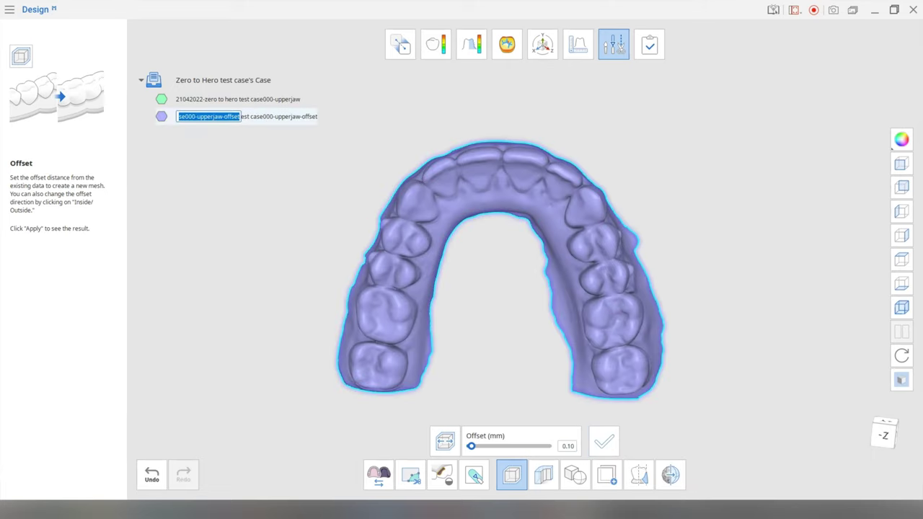
Compare the original upper jaw with its offset copy and hide the original, leaving only the offset mesh shown
right_click_drag(499, 246, 500, 360)
left_click(162, 99)
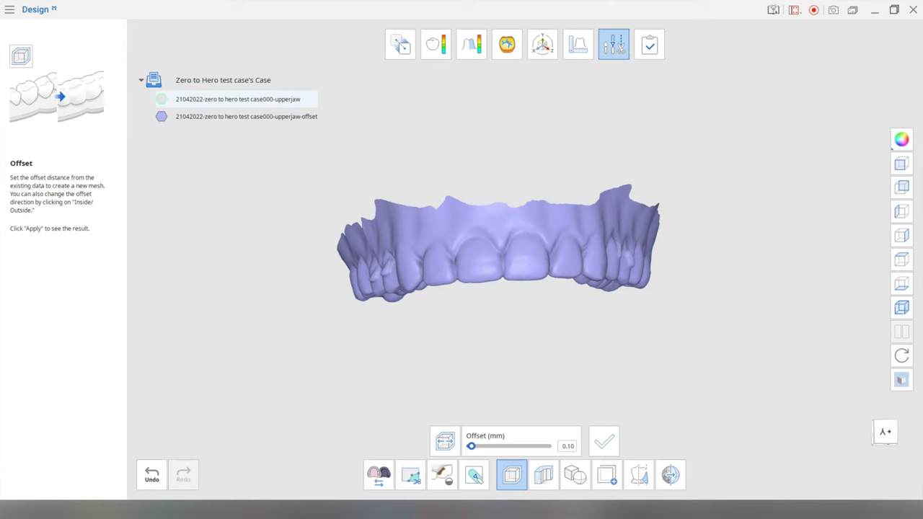
left_click(161, 99)
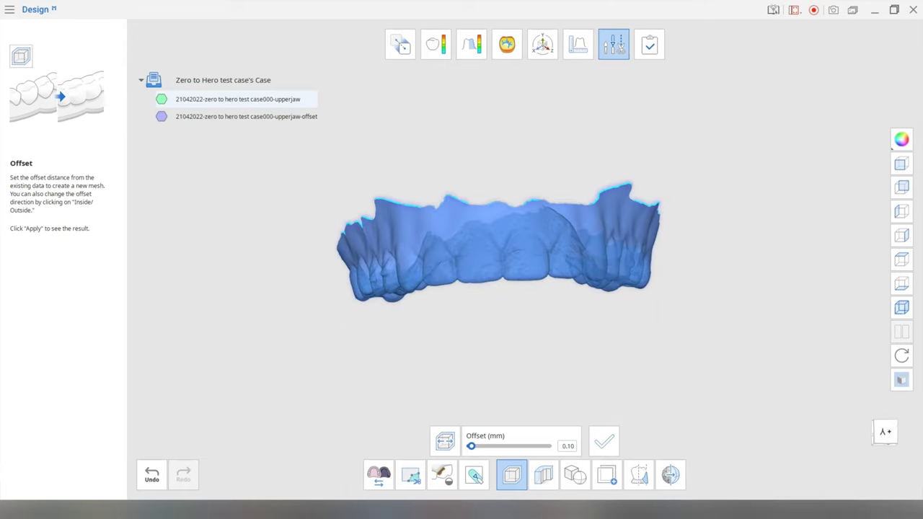
left_click(162, 100)
right_click_drag(499, 346, 499, 238)
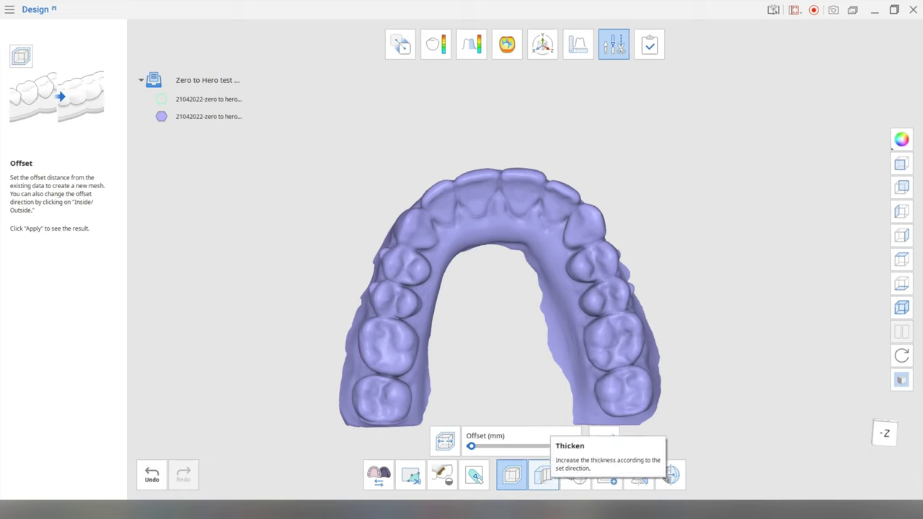
right_click_drag(505, 325, 514, 317)
middle_click_drag(514, 317, 503, 286)
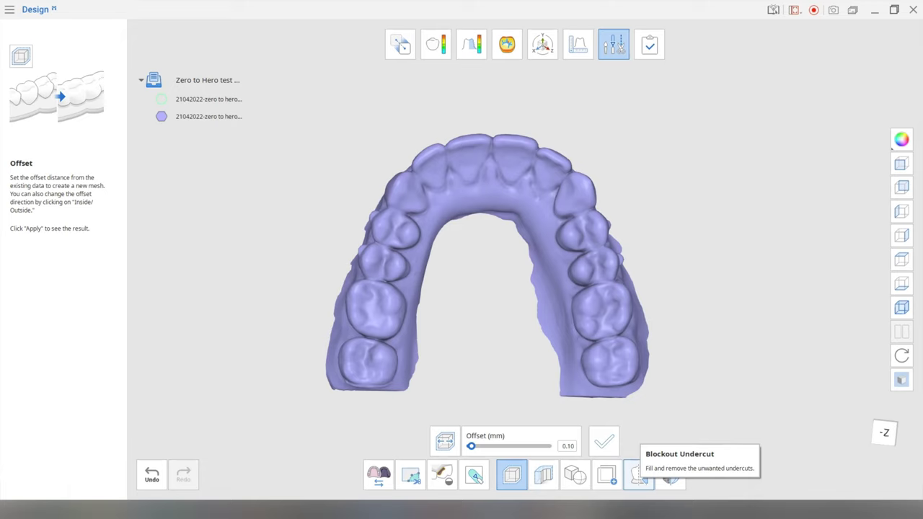
Block out the undercuts of the upper jaw offset mesh, with the insertion direction set from the current viewpoint looking onto the biting surfaces
left_click(639, 475)
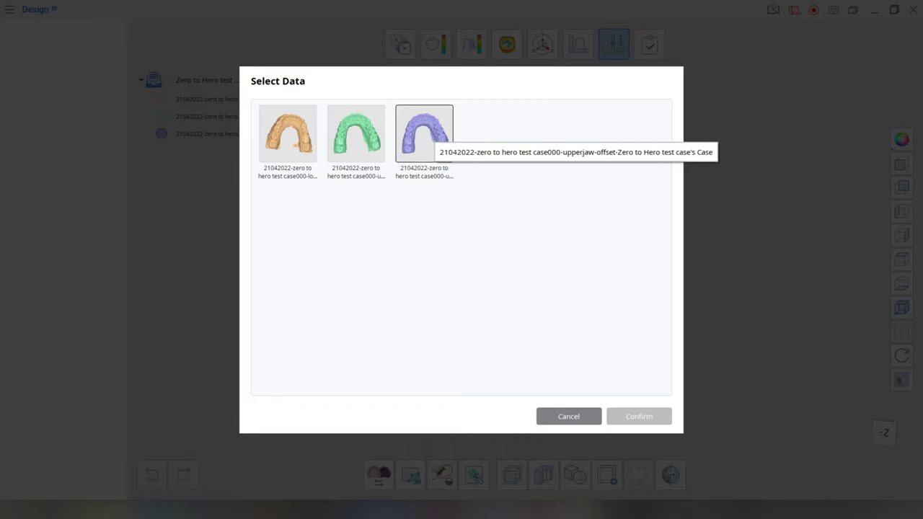
left_click(431, 137)
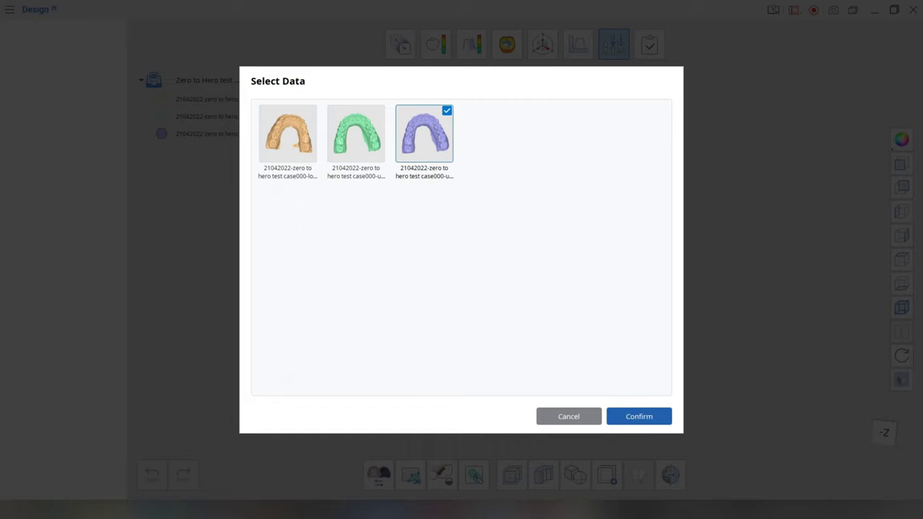
left_click(640, 417)
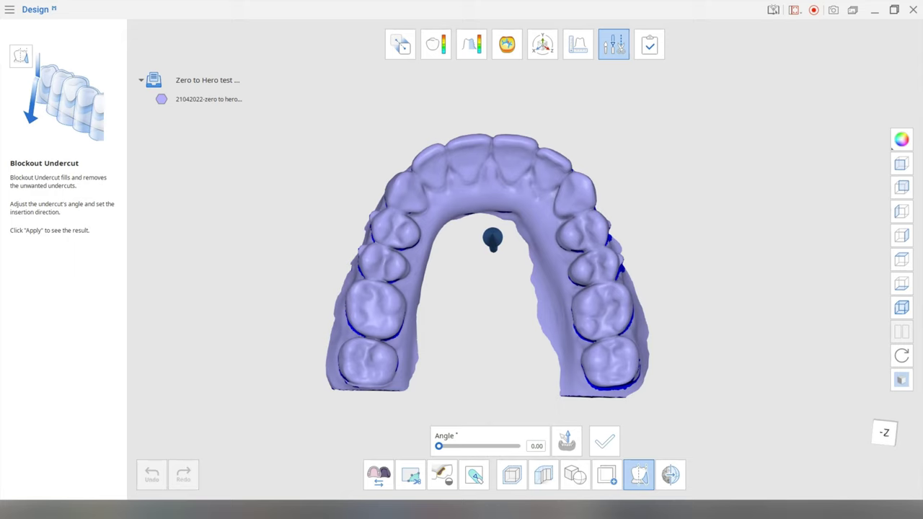
right_click_drag(492, 238, 494, 303)
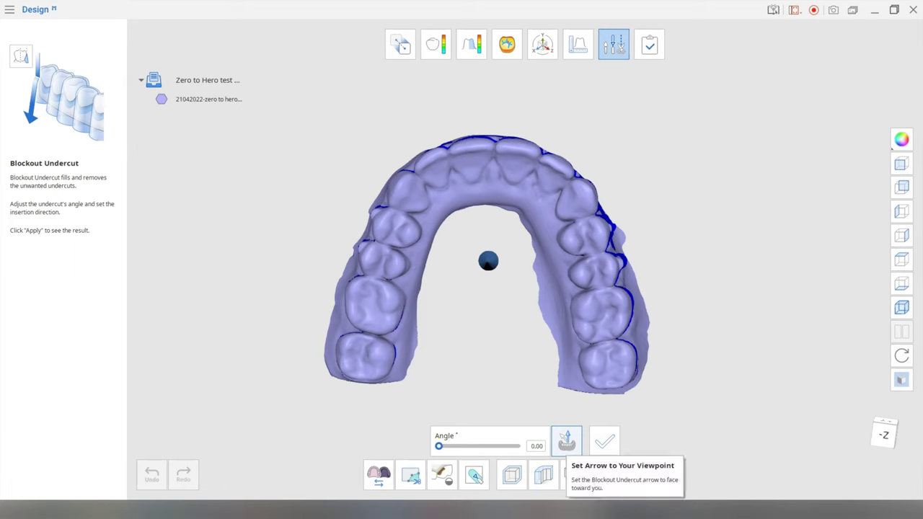
left_click(566, 440)
right_click_drag(498, 253, 506, 310)
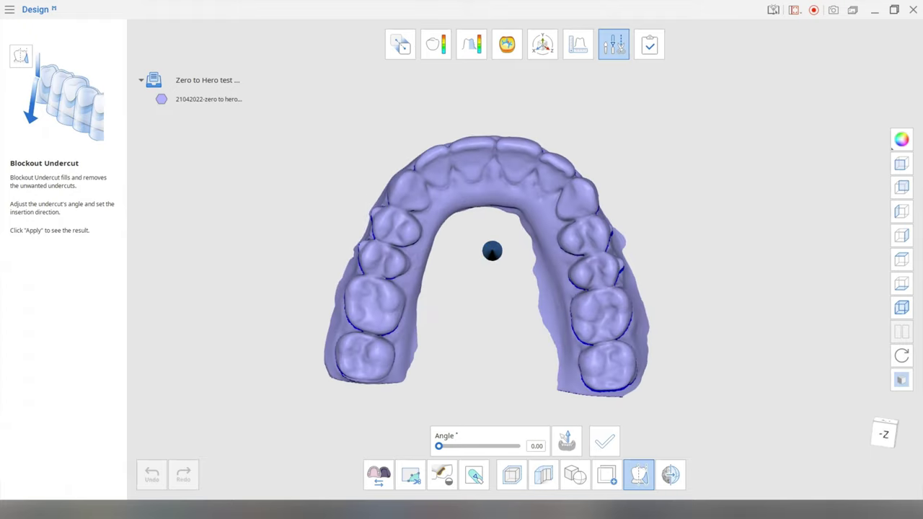
left_click(605, 441)
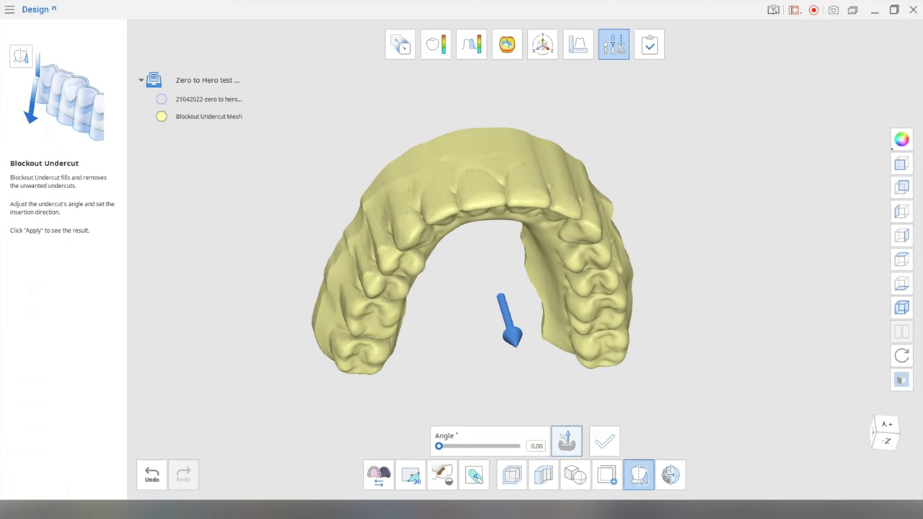
Start duplicating part of the blockout mesh by brush-selecting the biting surfaces of all teeth around the arch with the largest brush
left_click(606, 474)
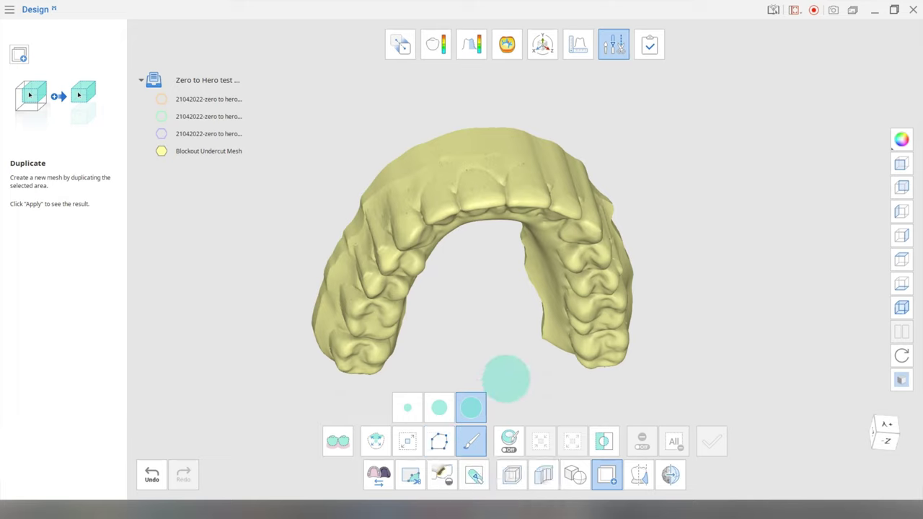
mouse_move(456, 310)
right_mouse_down()
mouse_move(462, 223)
mouse_move(442, 226)
right_mouse_up()
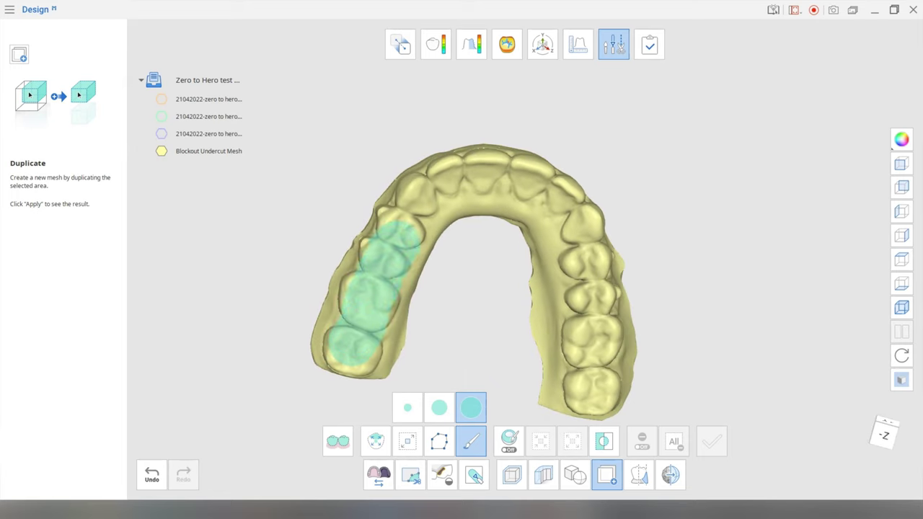
left_click_drag(444, 181, 451, 177)
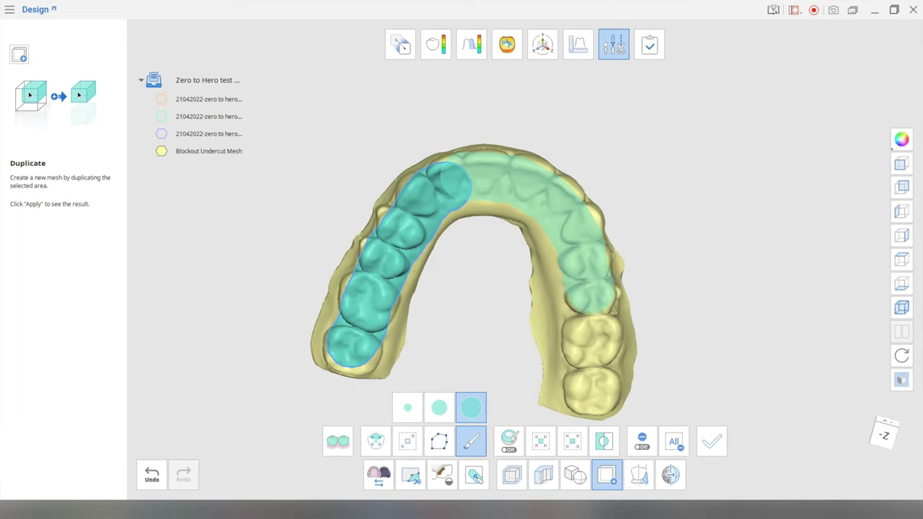
left_click_drag(597, 324, 597, 400)
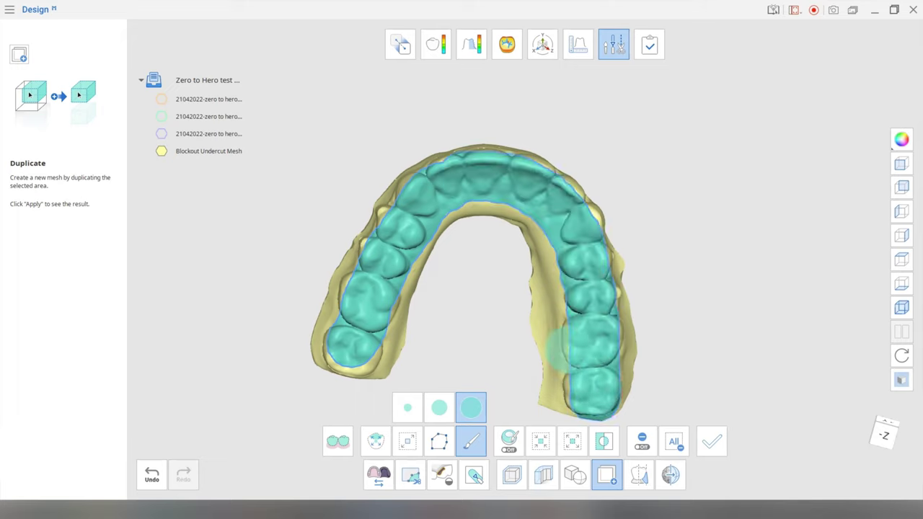
Extend the brush selection over the inner, palate-facing surfaces of the back teeth on both sides of the arch
right_click_drag(542, 324, 579, 282)
right_click_drag(548, 240, 609, 270)
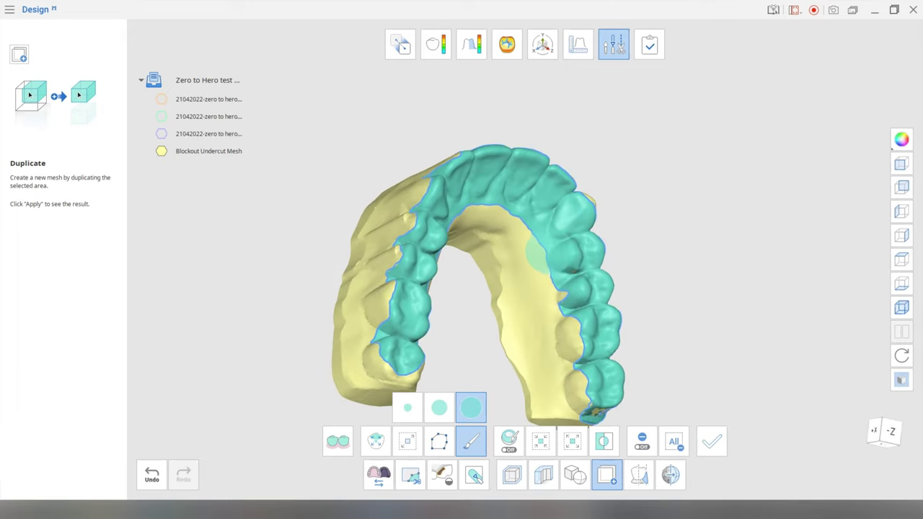
mouse_move(540, 256)
left_mouse_down()
mouse_move(565, 310)
mouse_move(562, 400)
mouse_move(574, 395)
left_mouse_up()
right_click_drag(501, 244, 363, 255)
right_click_drag(442, 292, 418, 284)
scroll(451, 238, "up", 5)
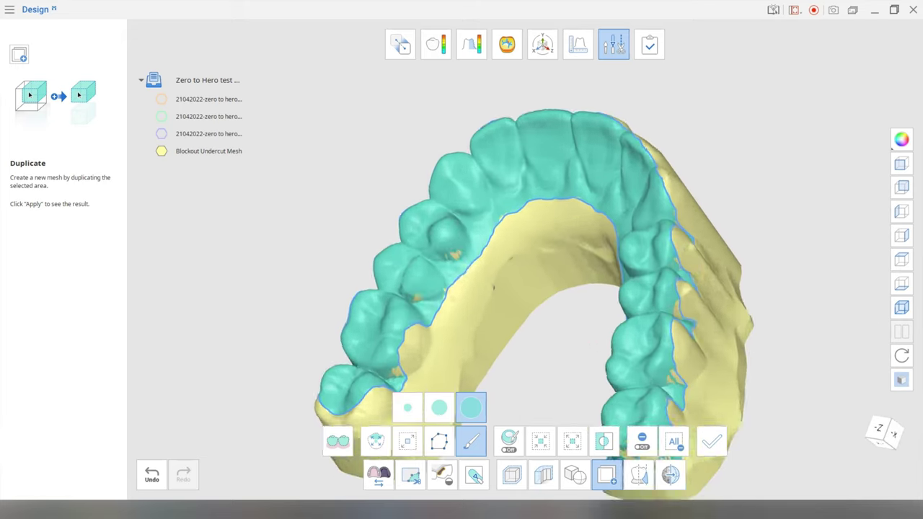
scroll(456, 223, "down", 5)
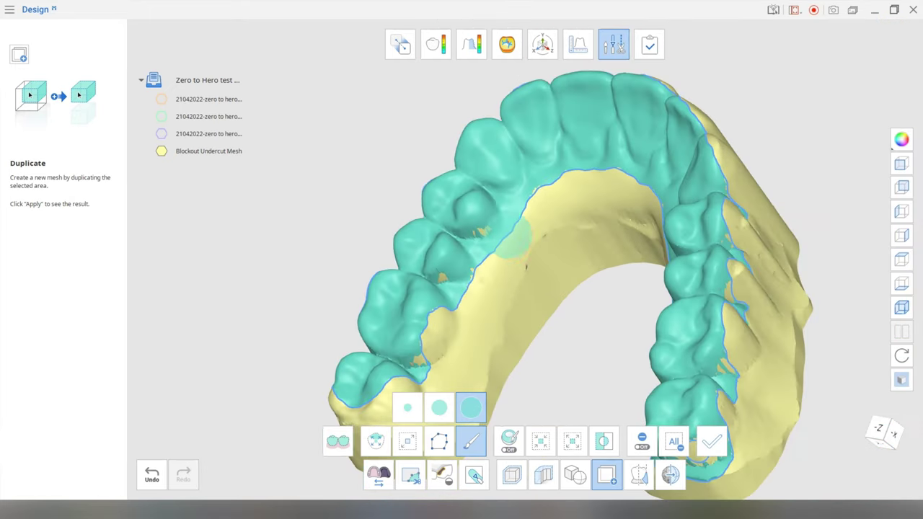
right_click_drag(524, 236, 551, 267)
right_click_drag(445, 227, 446, 243)
left_click_drag(464, 201, 450, 260)
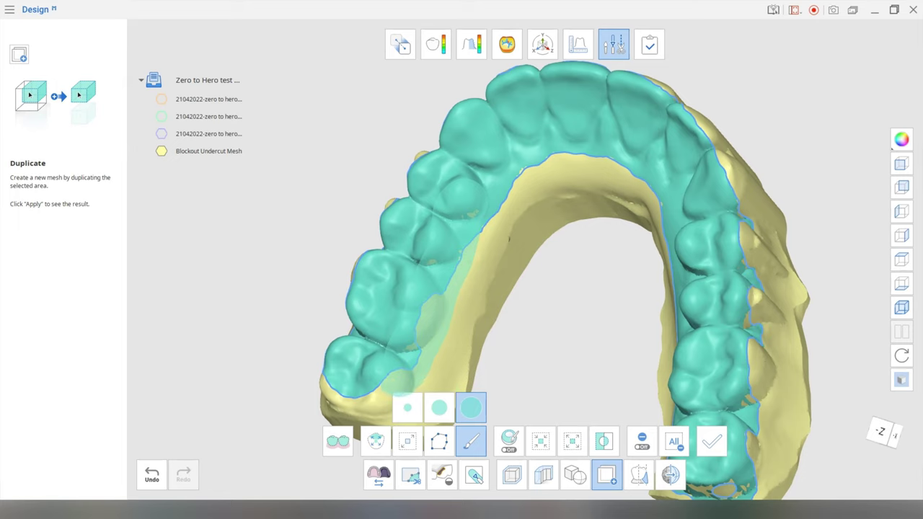
left_click_drag(390, 381, 386, 381)
Extend the brush selection over the back of the last molar and the cheek-side surfaces of the teeth on that side
scroll(508, 270, "down", 2)
right_click_drag(519, 255, 606, 254)
middle_click_drag(661, 426, 629, 350)
mouse_move(629, 351)
right_mouse_down()
mouse_move(651, 360)
mouse_move(654, 296)
mouse_move(643, 295)
mouse_move(593, 212)
mouse_move(620, 147)
right_mouse_up()
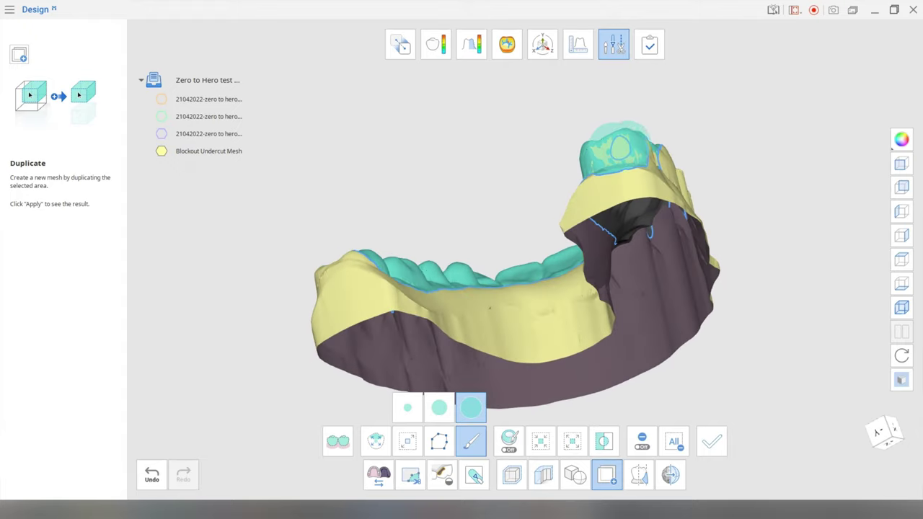
right_click_drag(700, 149, 458, 166)
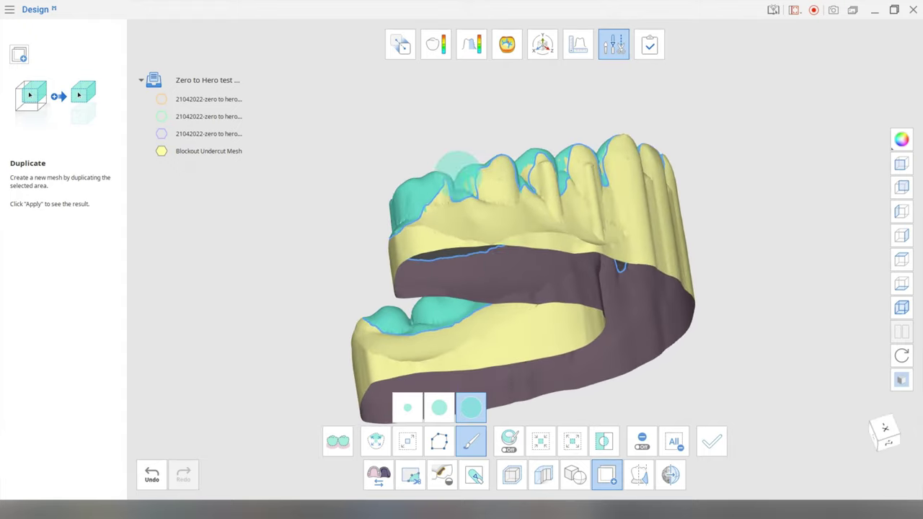
right_click_drag(519, 258, 516, 271)
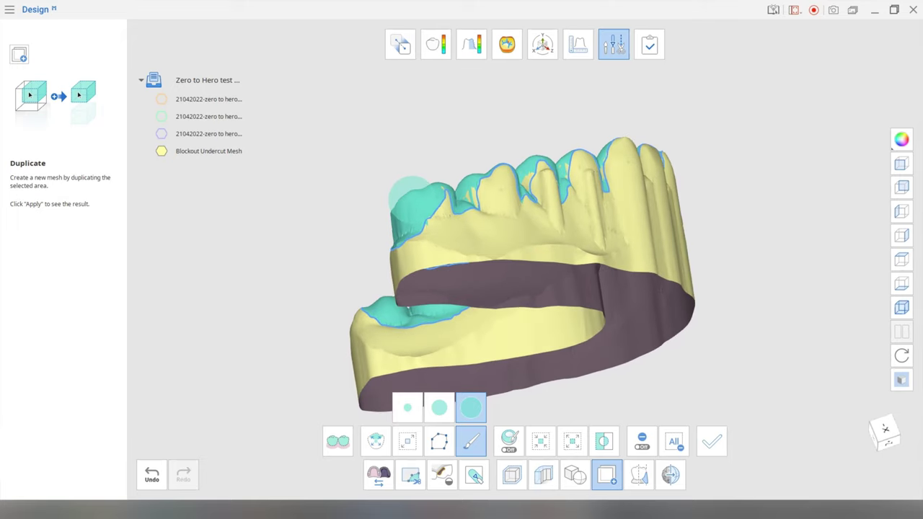
left_click_drag(411, 194, 635, 137)
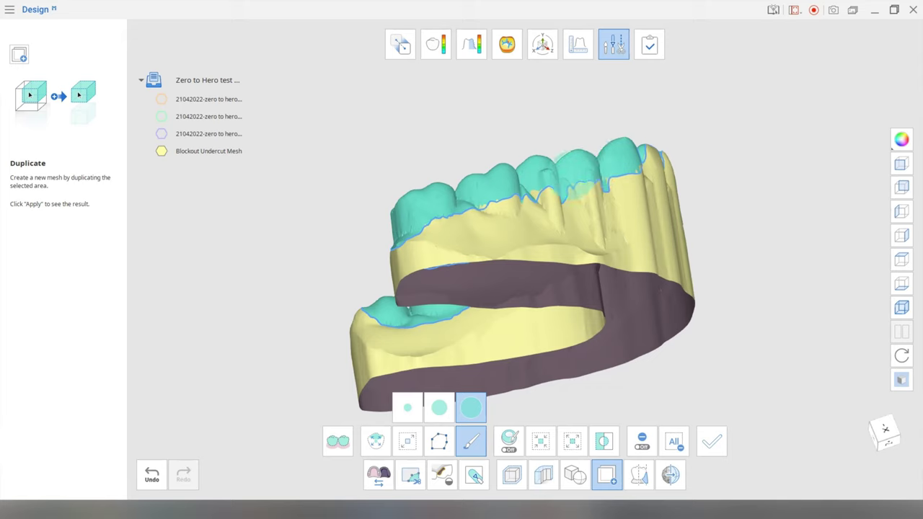
Brush-select the missed cheek-side areas of the premolars and deselect the stray patch spilled onto the opposite inner gum
right_click_drag(578, 174, 547, 287)
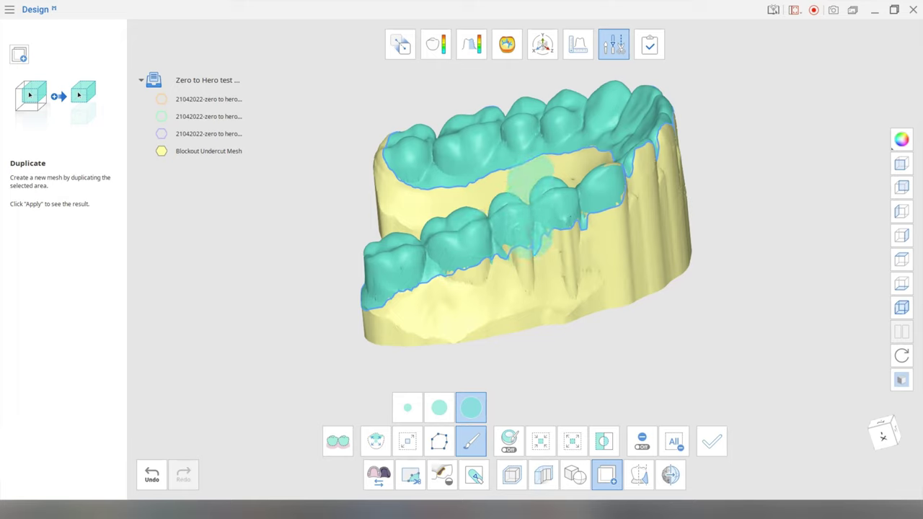
mouse_move(531, 196)
left_mouse_down()
mouse_move(534, 217)
mouse_move(557, 171)
mouse_move(497, 180)
mouse_move(581, 160)
left_mouse_up()
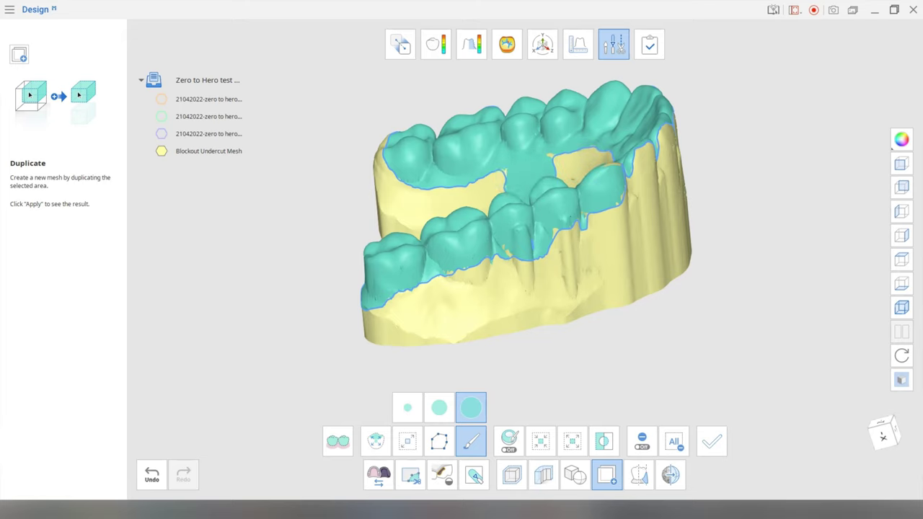
mouse_move(552, 223)
right_mouse_down()
mouse_move(549, 271)
mouse_move(553, 219)
mouse_move(552, 251)
mouse_move(554, 239)
right_mouse_up()
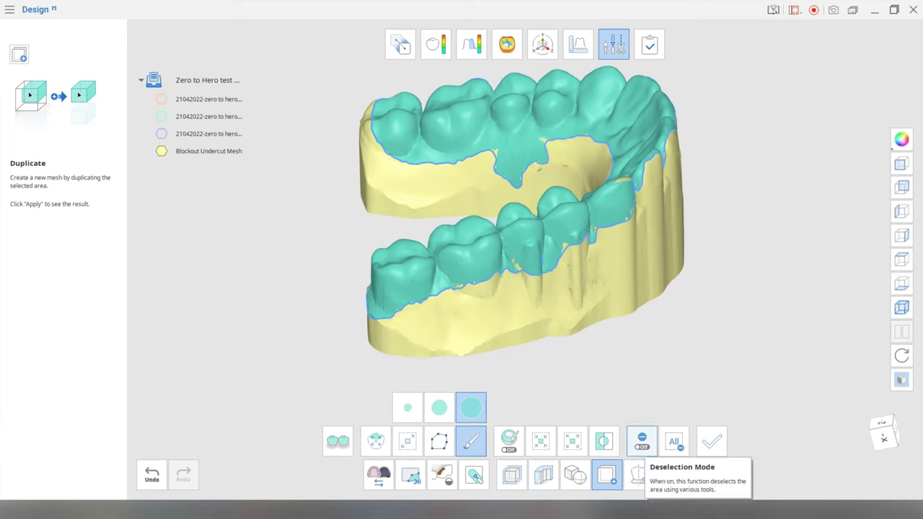
left_click(642, 441)
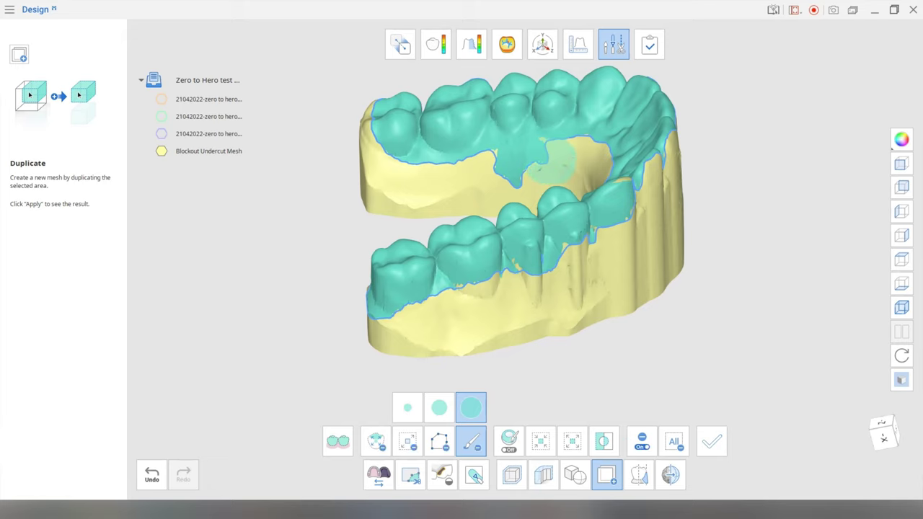
left_click_drag(556, 160, 498, 169)
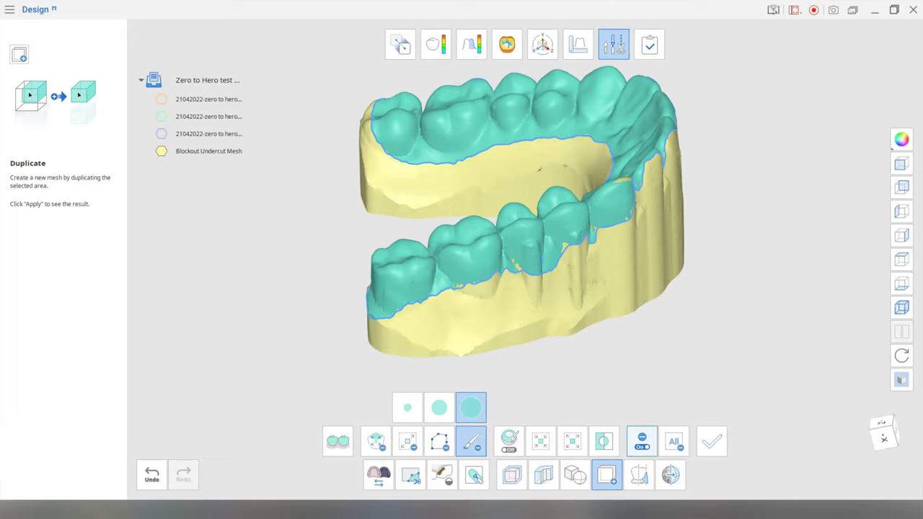
left_click(642, 442)
Extend the brush selection over the outer surfaces of the canine and front teeth
right_click_drag(555, 312, 426, 258)
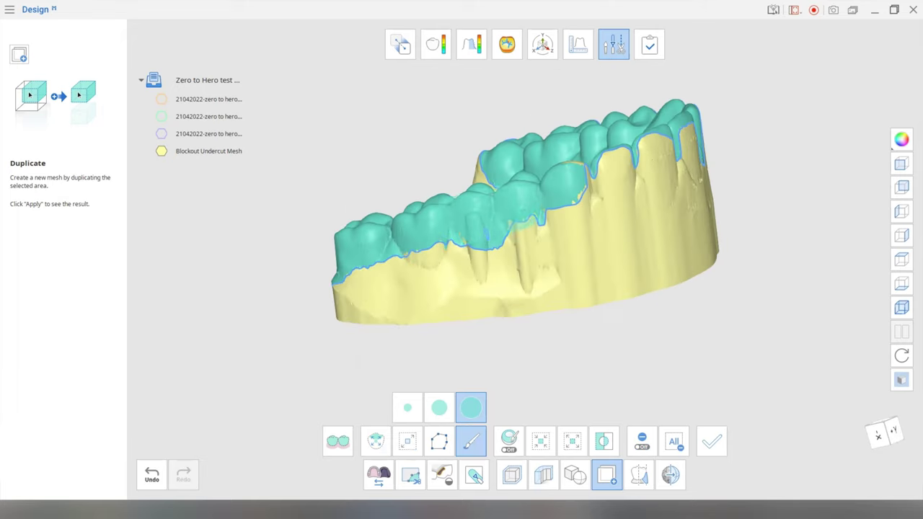
right_click_drag(610, 213, 531, 191)
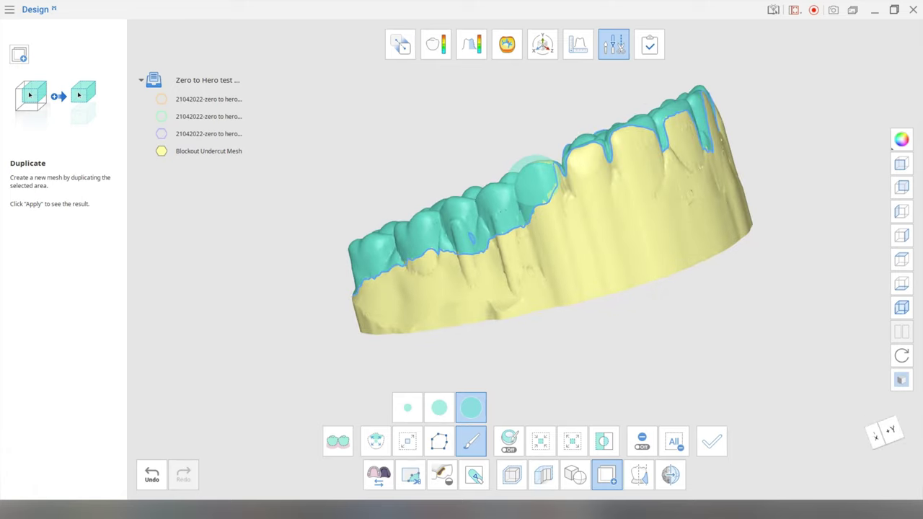
right_click_drag(552, 160, 514, 162)
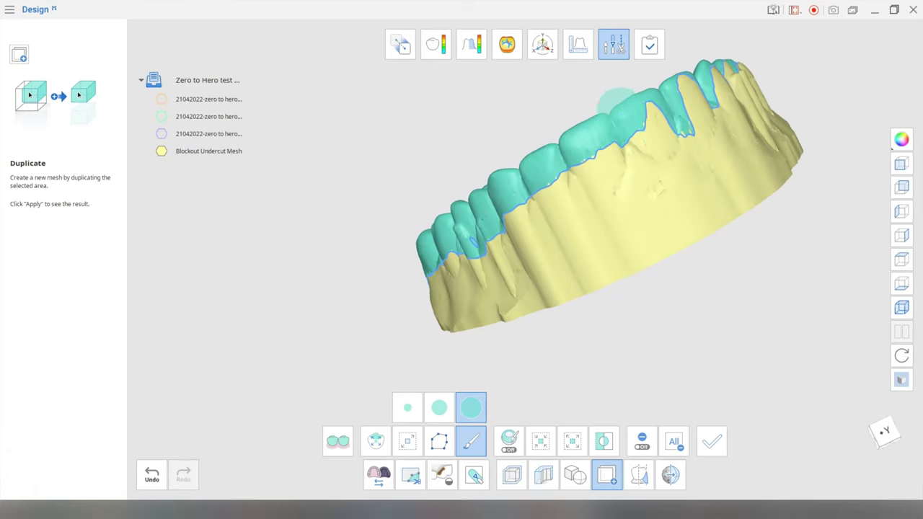
right_click_drag(678, 135, 548, 133)
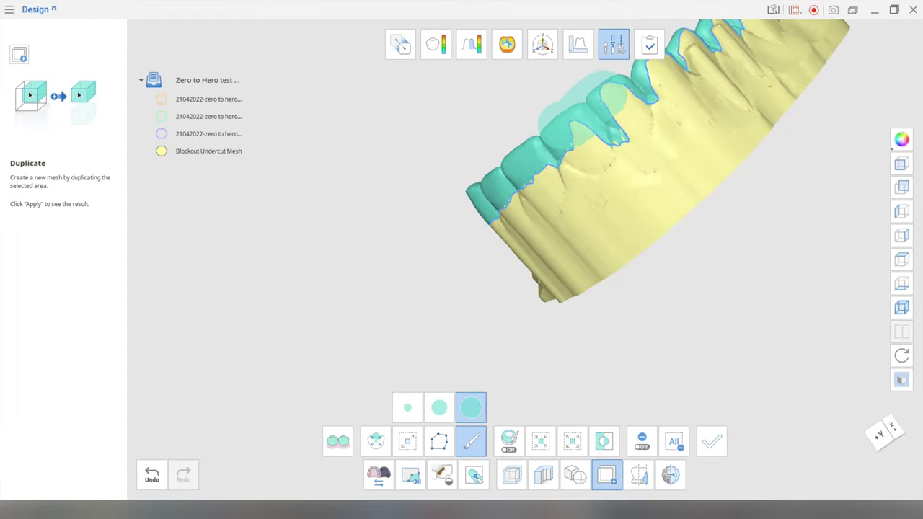
right_click_drag(710, 156, 633, 281)
middle_click_drag(632, 281, 357, 339)
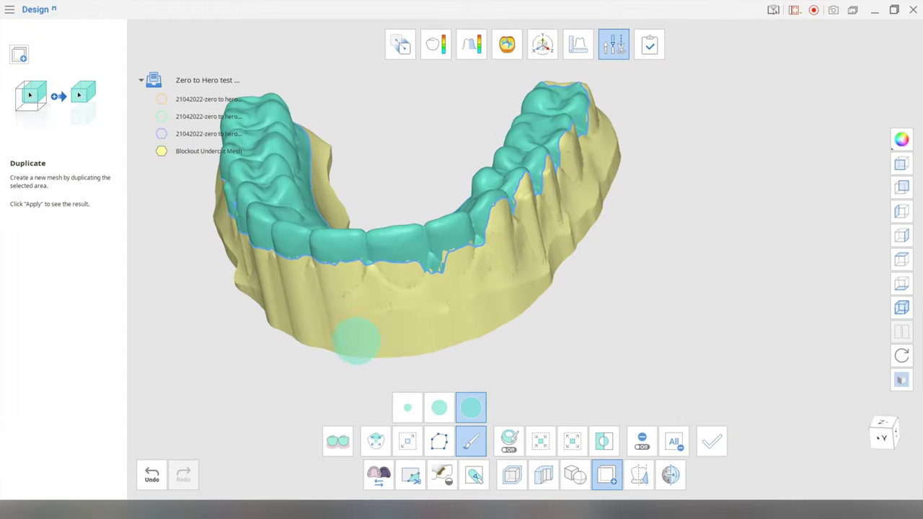
right_click_drag(357, 340, 286, 241)
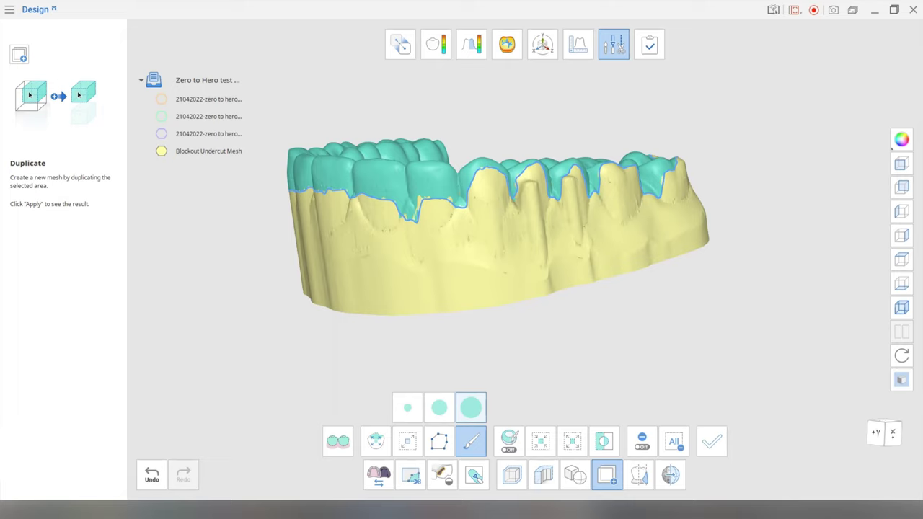
Deselect the excess area reaching below the front teeth onto the gum between two incisors
left_click(642, 441)
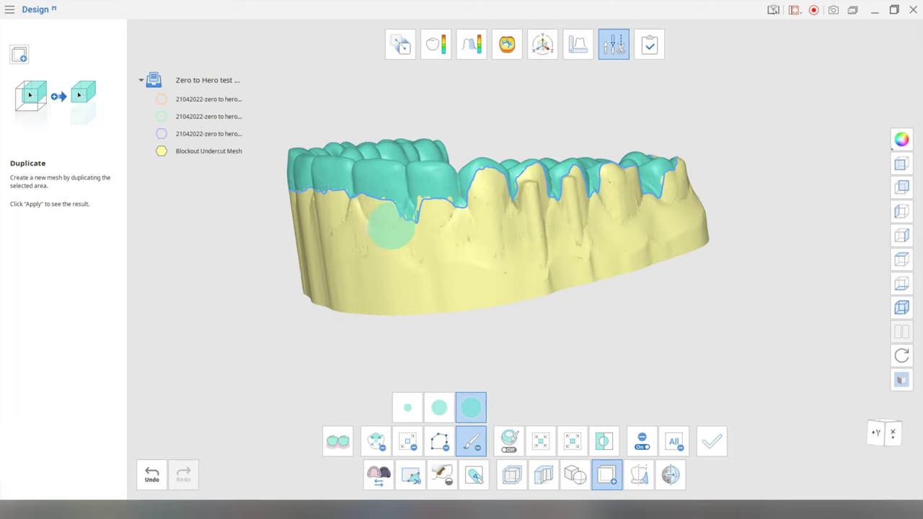
left_click_drag(392, 227, 432, 228)
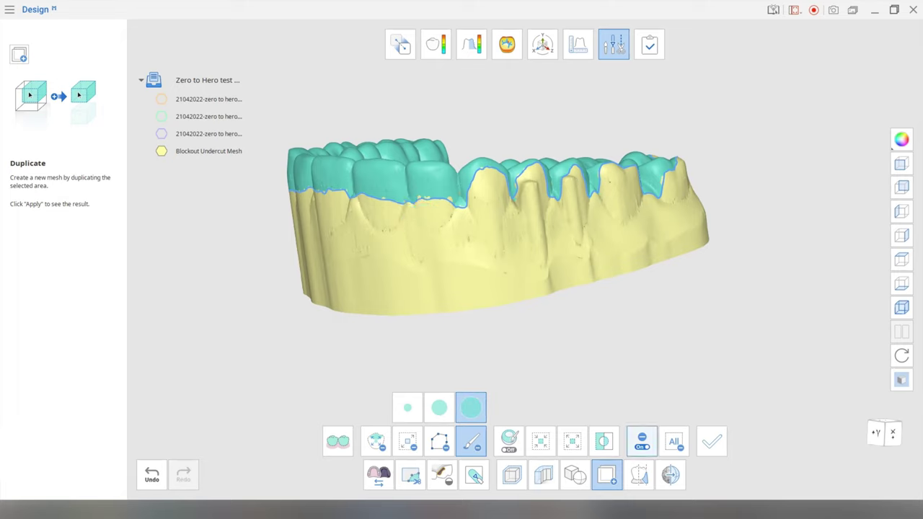
left_click(642, 442)
Extend the brush selection over the outer surfaces of the canine, premolars and molars on the remaining side of the arch
right_click_drag(397, 144, 441, 136)
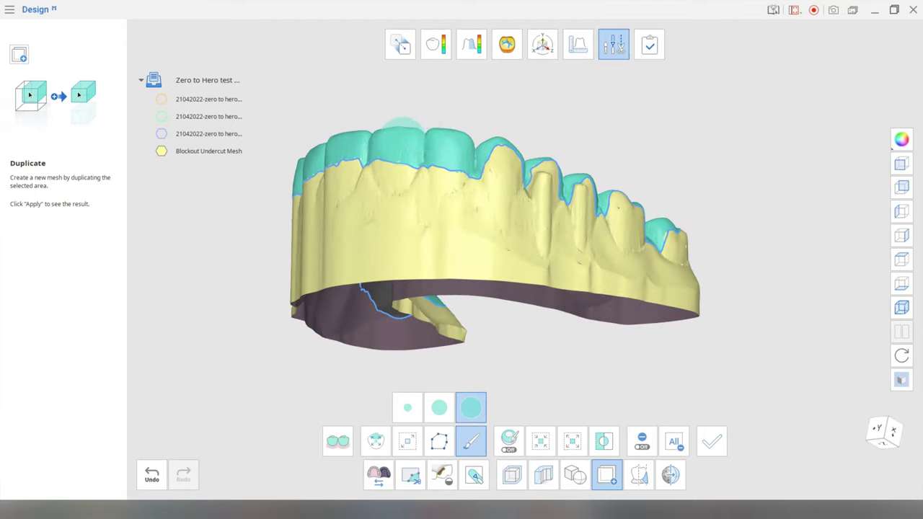
mouse_move(531, 149)
right_mouse_down()
mouse_move(505, 141)
mouse_move(495, 153)
right_mouse_up()
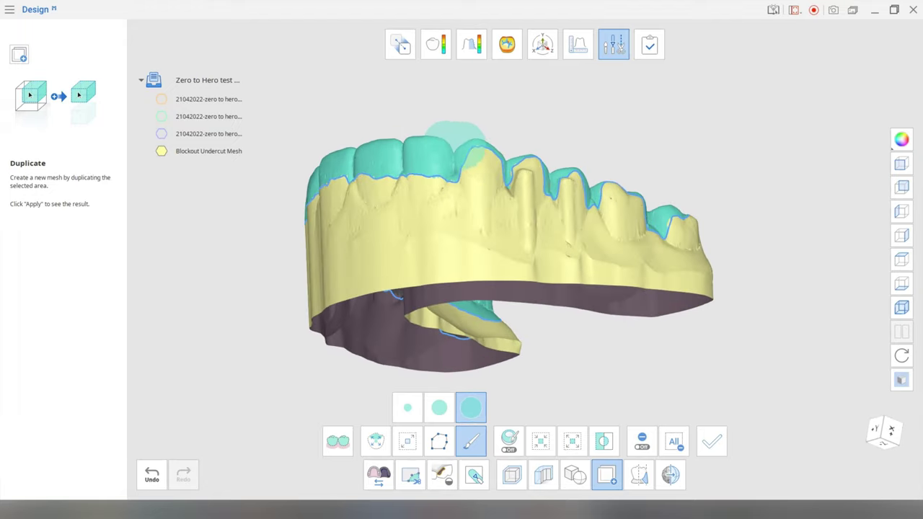
mouse_move(462, 144)
left_mouse_down()
mouse_move(584, 167)
mouse_move(628, 188)
left_mouse_up()
right_click_drag(655, 196, 634, 193)
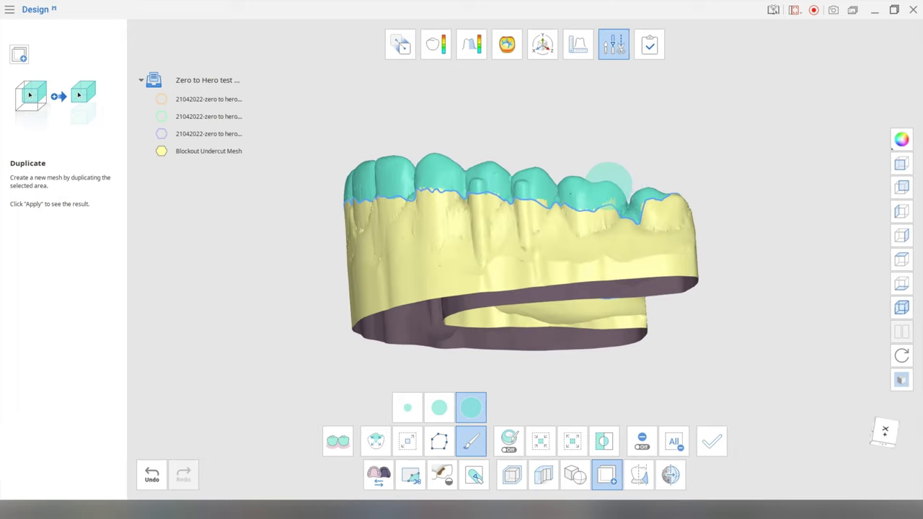
left_click_drag(609, 186, 686, 194)
right_click_drag(487, 171, 501, 171)
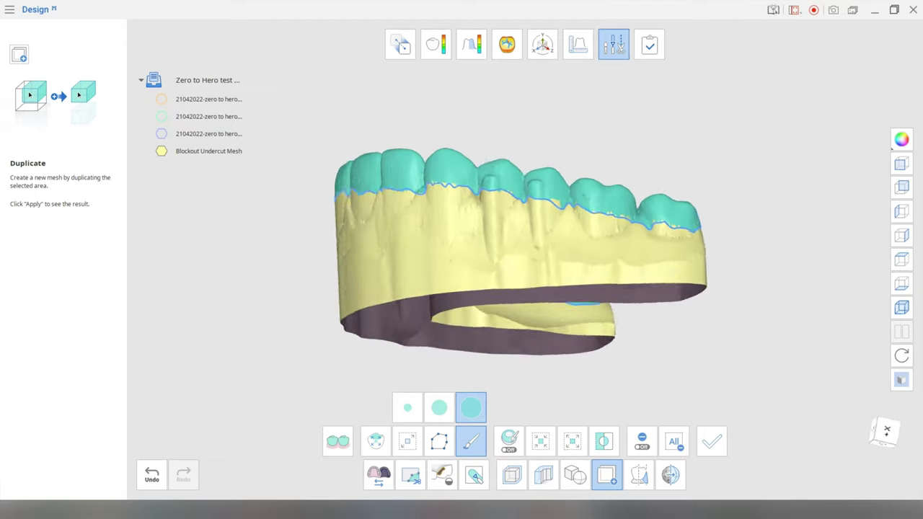
Deselect the excess area spilling onto the outer gum along the front teeth, premolars and molars
mouse_move(689, 195)
right_mouse_down()
mouse_move(396, 189)
mouse_move(461, 241)
right_mouse_up()
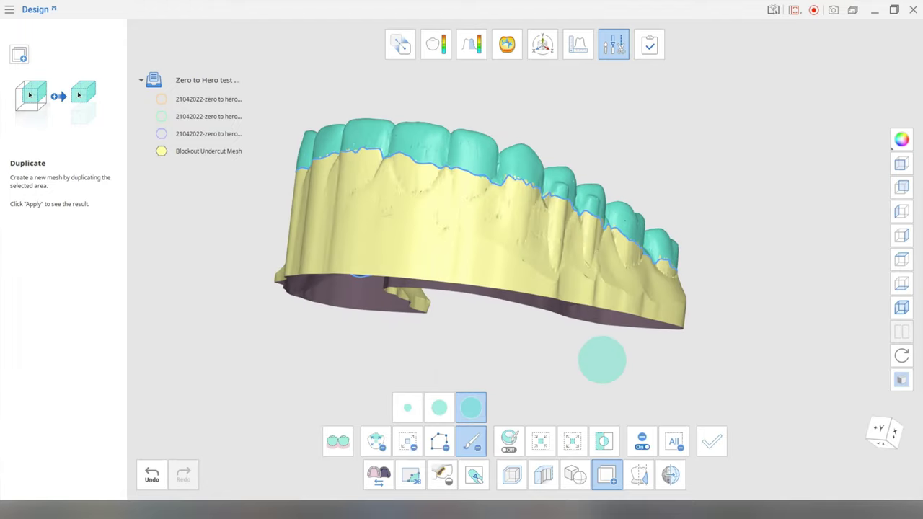
left_click_drag(516, 204, 402, 177)
mouse_move(402, 177)
right_mouse_down()
mouse_move(486, 206)
mouse_move(418, 180)
right_mouse_up()
left_click_drag(418, 179, 280, 149)
right_click_drag(280, 149, 411, 177)
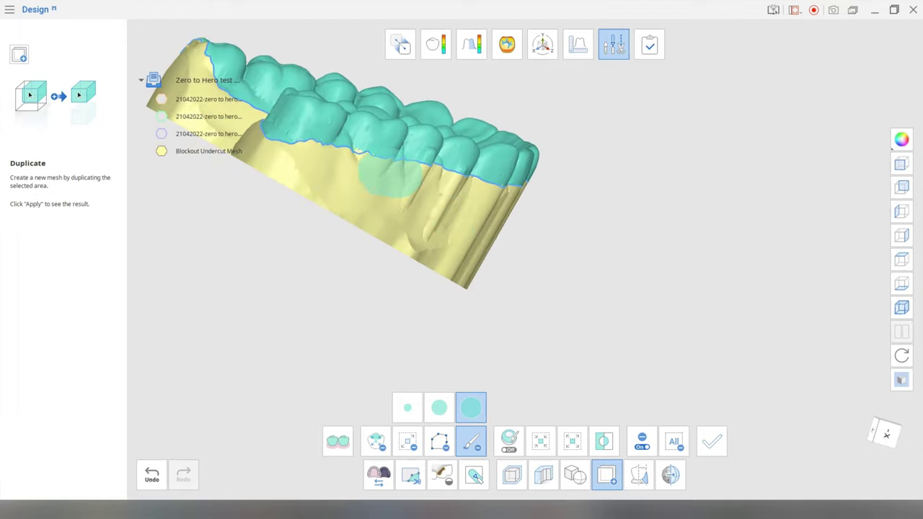
left_click_drag(391, 167, 288, 153)
mouse_move(285, 158)
right_mouse_down()
mouse_move(382, 199)
mouse_move(508, 281)
right_mouse_up()
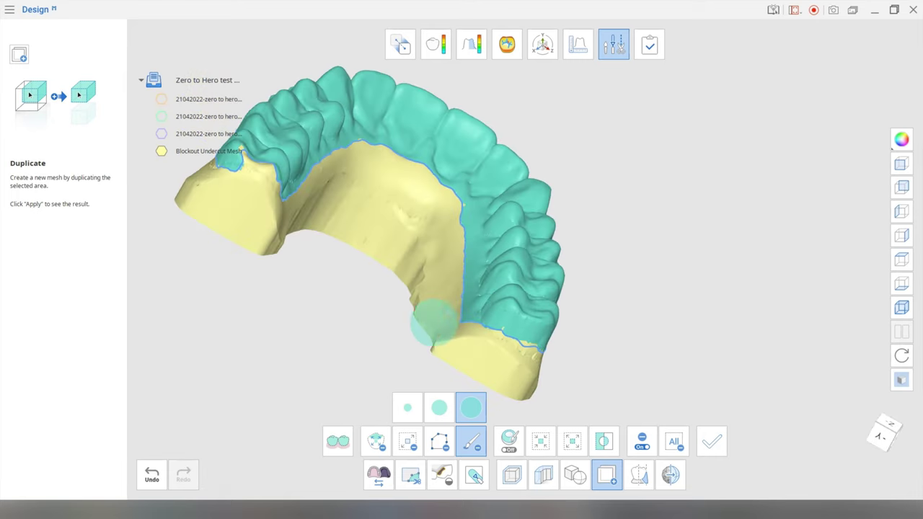
Brush-select the missed back edge of the last molar and deselect the excess along the inner gum
left_click(642, 442)
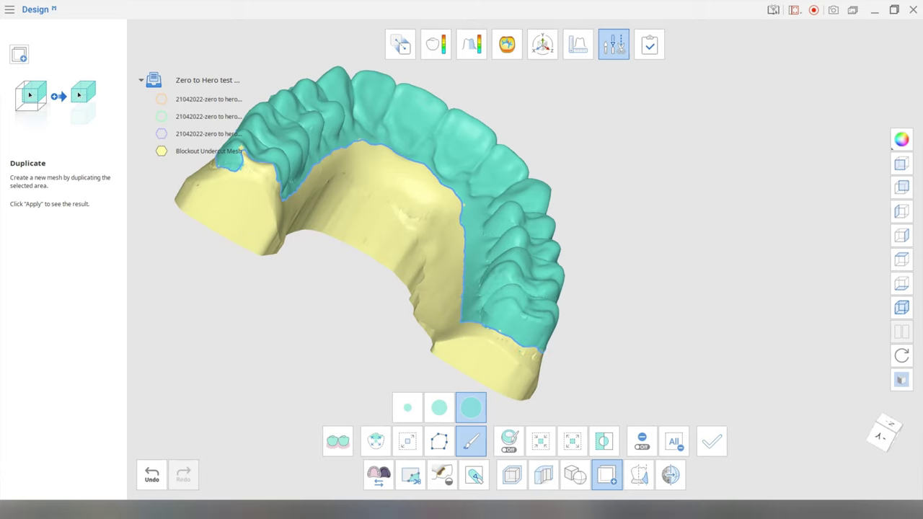
right_click_drag(518, 296, 680, 364)
left_click(642, 442)
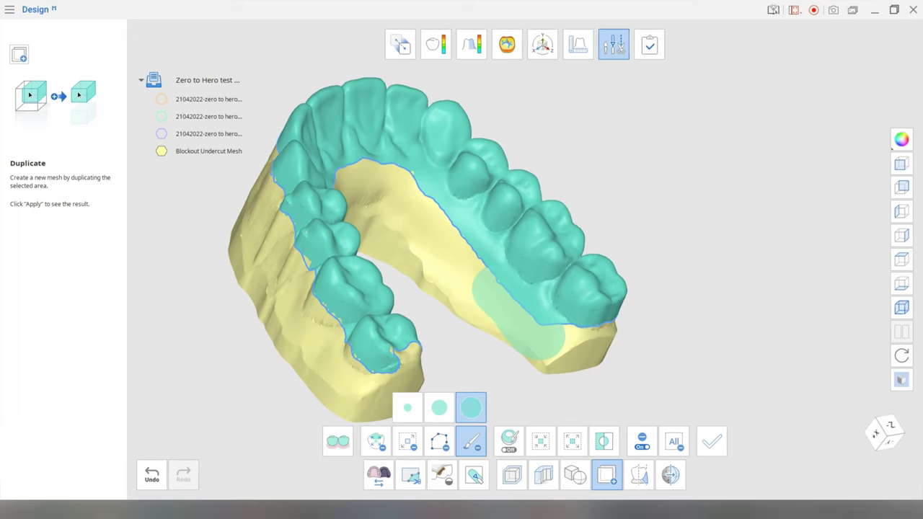
left_click_drag(505, 303, 451, 238)
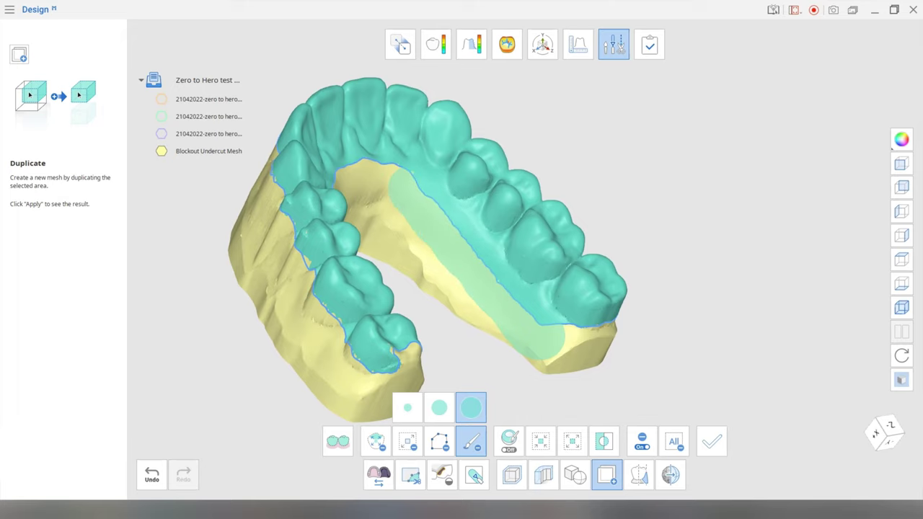
right_click_drag(414, 195, 177, 248)
right_click_drag(281, 248, 130, 285)
right_click_drag(238, 281, 173, 289)
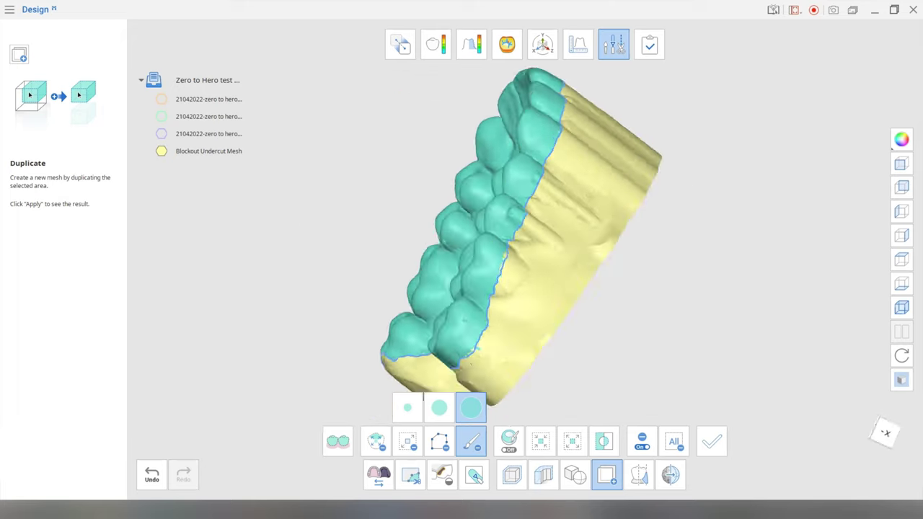
right_click_drag(423, 397, 433, 226)
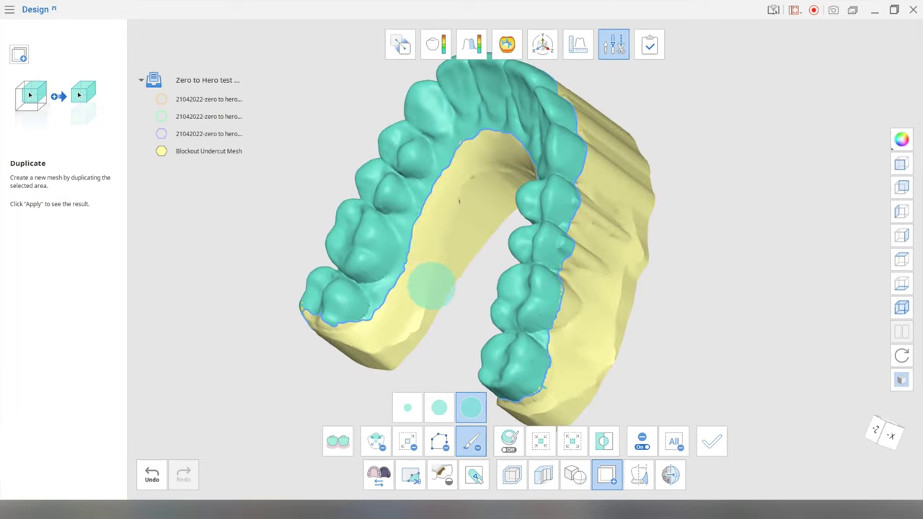
mouse_move(431, 285)
right_mouse_down()
mouse_move(307, 353)
mouse_move(289, 392)
right_mouse_up()
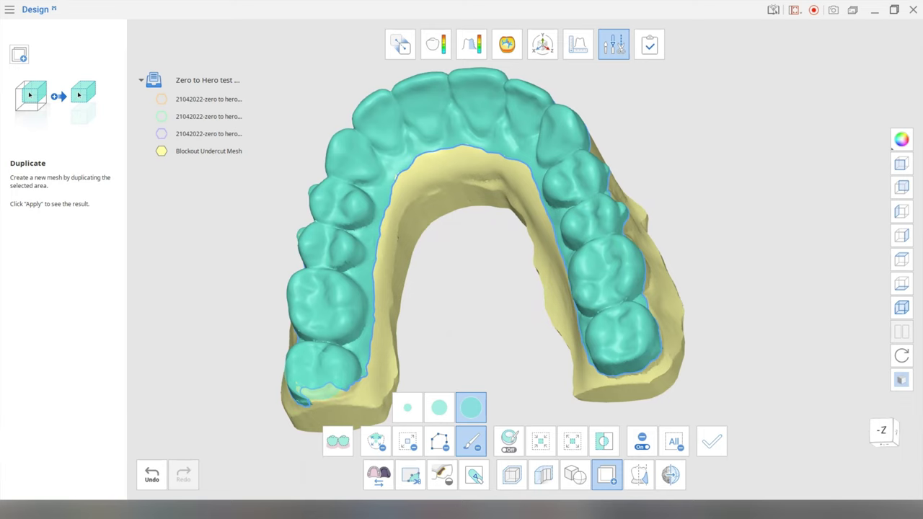
Deselect the excess behind the last molar on one side and brush-select that molar's whole crown again
left_click_drag(325, 383, 326, 376)
right_click_drag(359, 396, 373, 381)
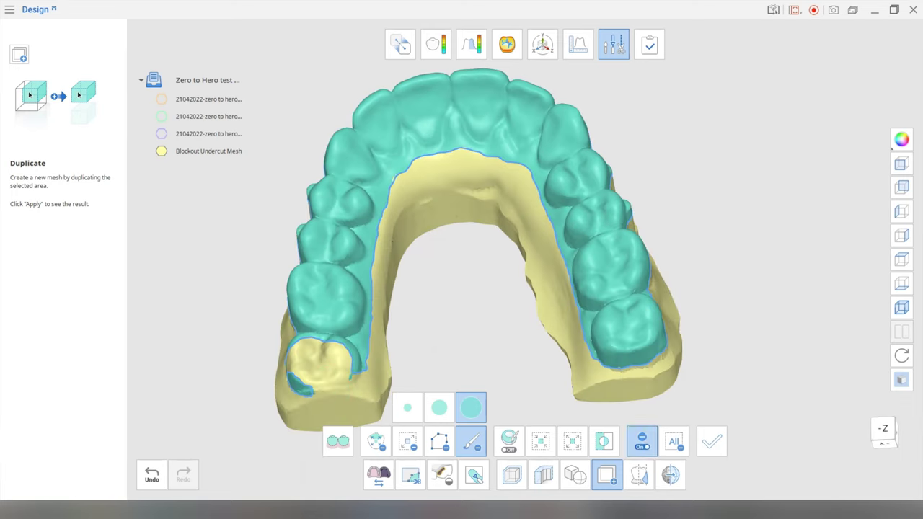
left_click(642, 441)
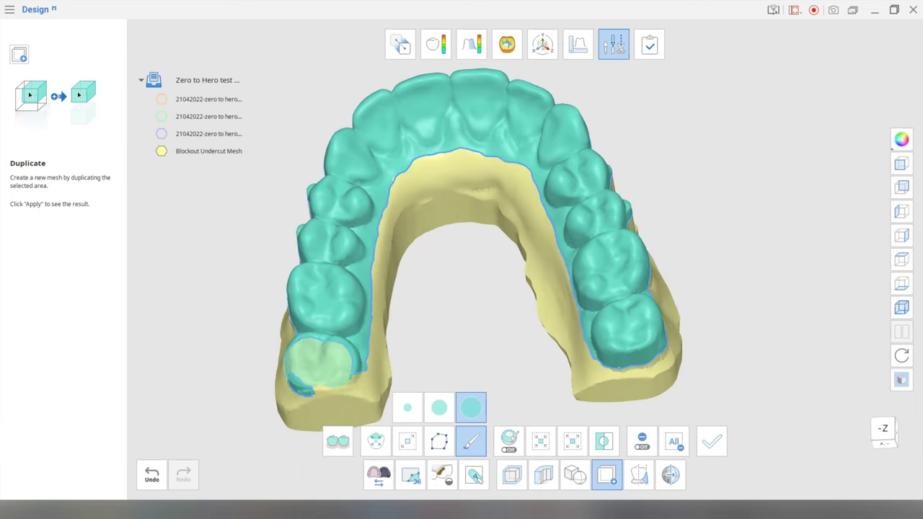
left_click_drag(321, 363, 339, 364)
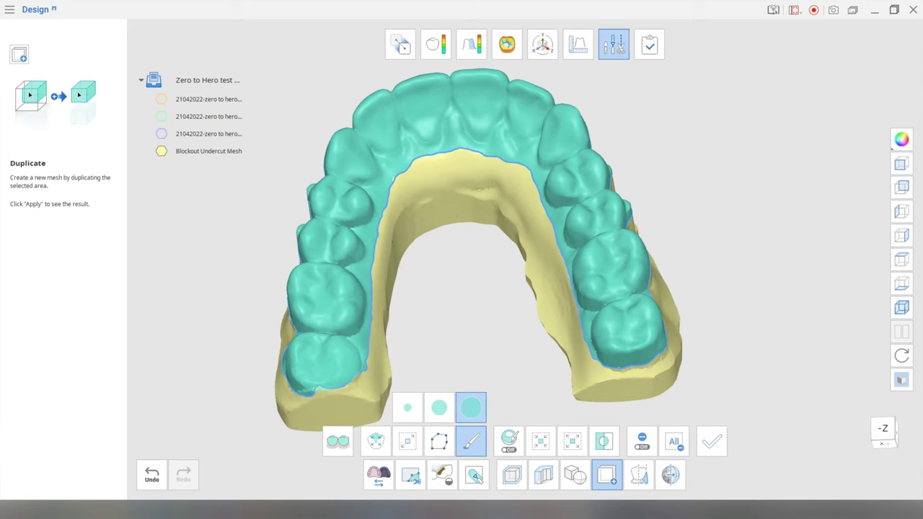
Deselect the stray patch on the cheek-side gum below the last molar
mouse_move(346, 367)
right_mouse_down()
mouse_move(534, 347)
mouse_move(570, 353)
mouse_move(722, 344)
right_mouse_up()
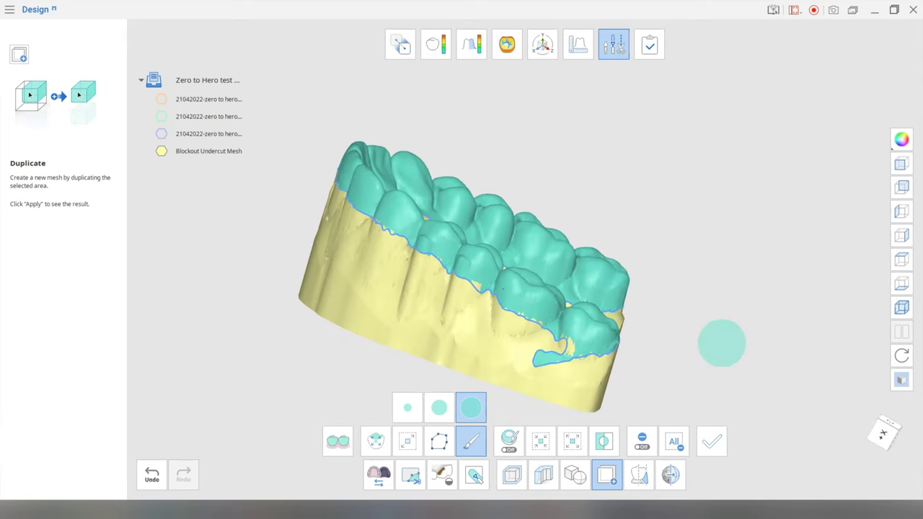
left_click(642, 441)
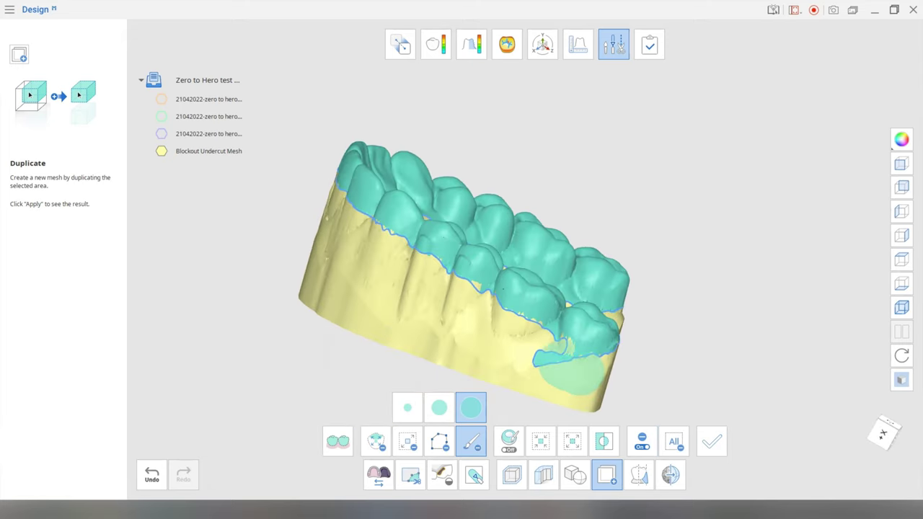
left_click_drag(568, 366, 440, 303)
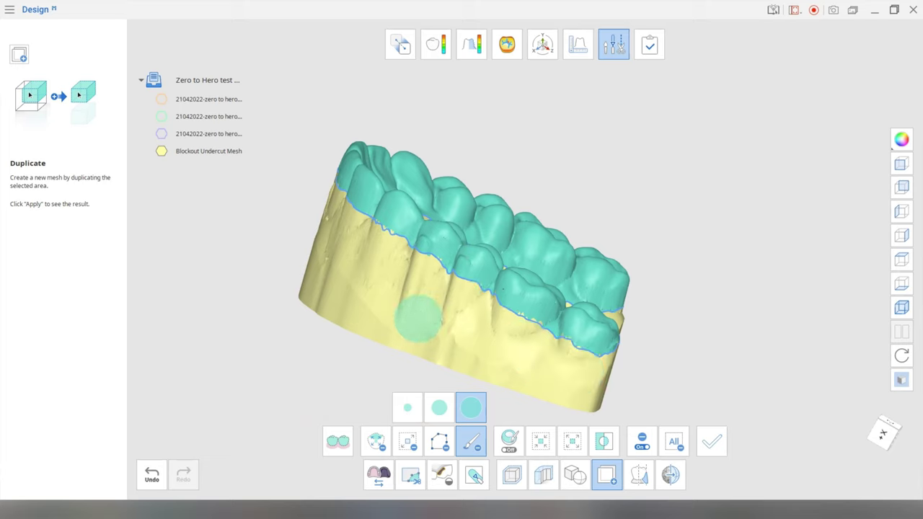
Touch up the selection over missed spots along the outer surfaces of the teeth around the arch
mouse_move(653, 317)
right_mouse_down()
mouse_move(412, 318)
mouse_move(448, 339)
mouse_move(801, 337)
right_mouse_up()
right_click_drag(562, 272, 757, 307)
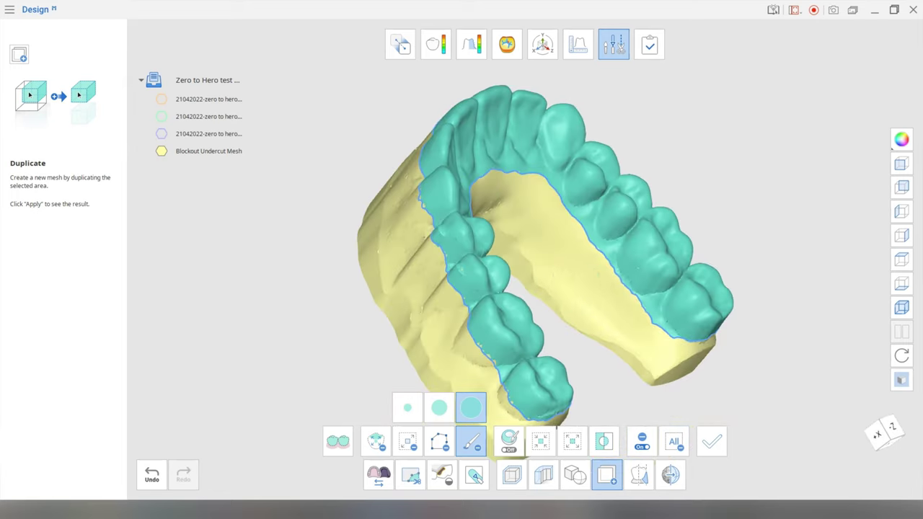
right_click_drag(481, 262, 630, 380)
left_click(642, 442)
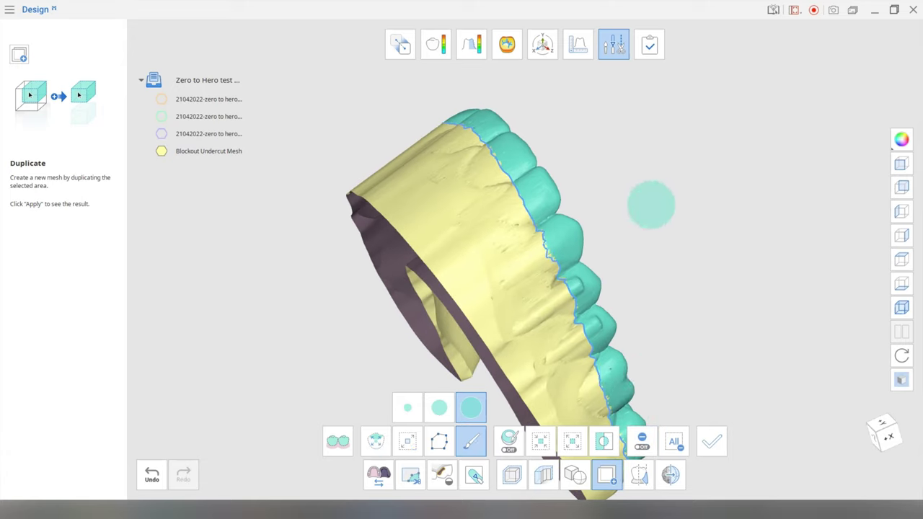
mouse_move(651, 202)
right_mouse_down()
mouse_move(627, 261)
mouse_move(415, 277)
right_mouse_up()
mouse_move(664, 276)
right_mouse_down()
mouse_move(620, 289)
mouse_move(569, 354)
mouse_move(557, 396)
mouse_move(566, 429)
right_mouse_up()
mouse_move(750, 314)
right_mouse_down()
mouse_move(681, 297)
mouse_move(704, 293)
mouse_move(697, 276)
mouse_move(587, 406)
right_mouse_up()
Trim the remaining excess selection from the gum around the last molar and check the boundary from all sides
left_click(642, 441)
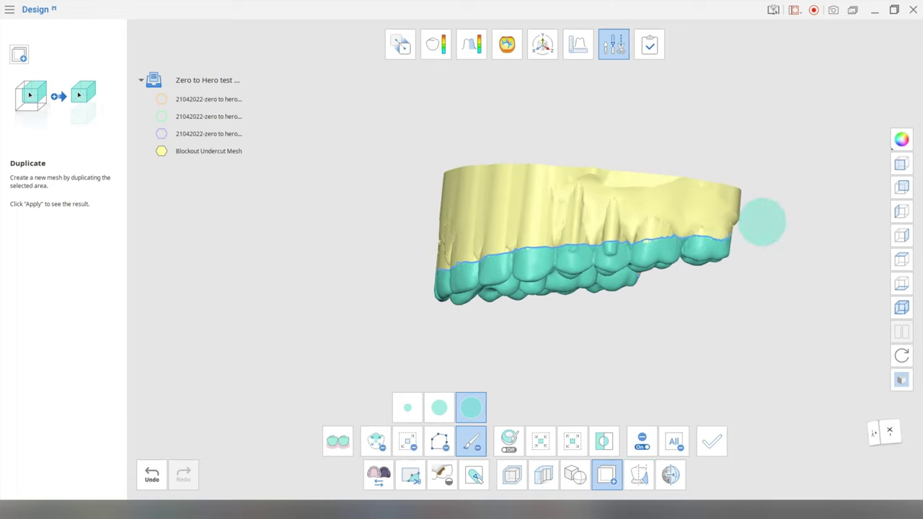
right_click_drag(762, 221, 582, 208)
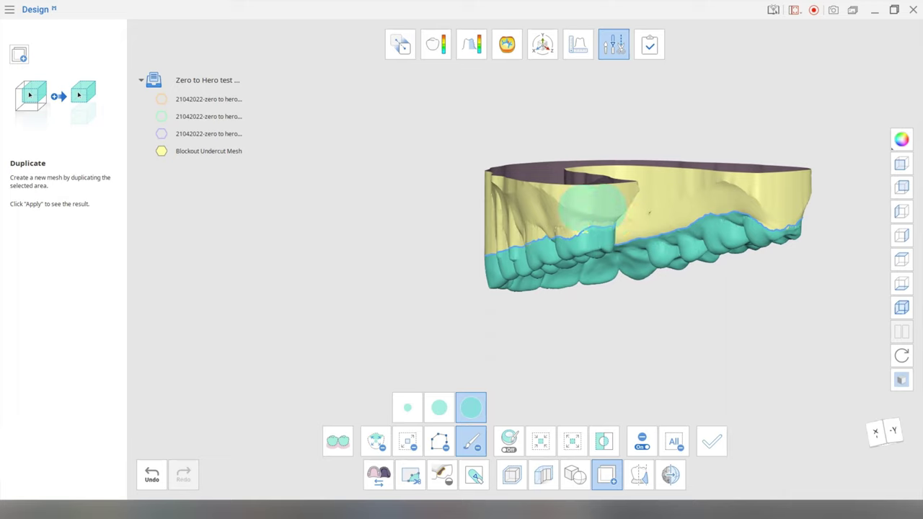
mouse_move(823, 212)
right_mouse_down()
mouse_move(559, 222)
mouse_move(410, 211)
right_mouse_up()
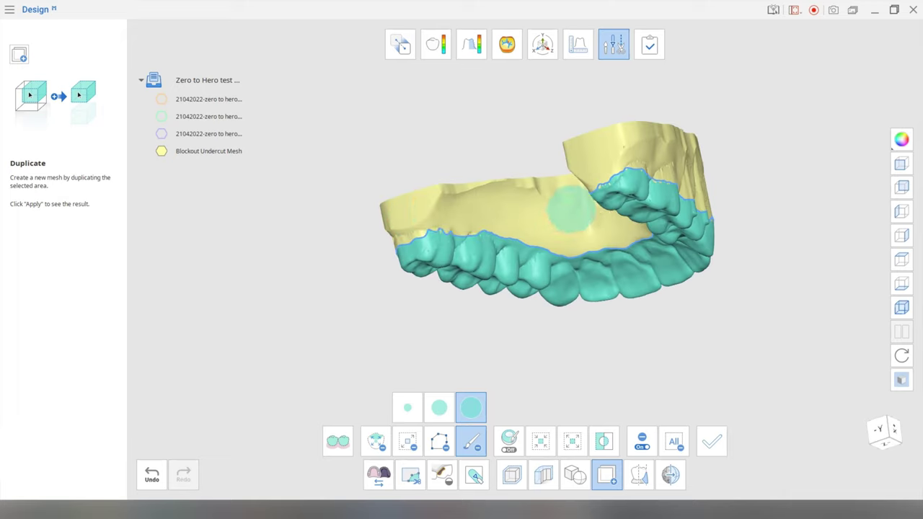
mouse_move(567, 207)
right_mouse_down()
mouse_move(541, 217)
mouse_move(493, 212)
mouse_move(514, 230)
mouse_move(518, 267)
mouse_move(418, 278)
mouse_move(503, 282)
mouse_move(601, 234)
mouse_move(602, 258)
mouse_move(637, 254)
right_mouse_up()
right_click_drag(563, 260, 598, 274)
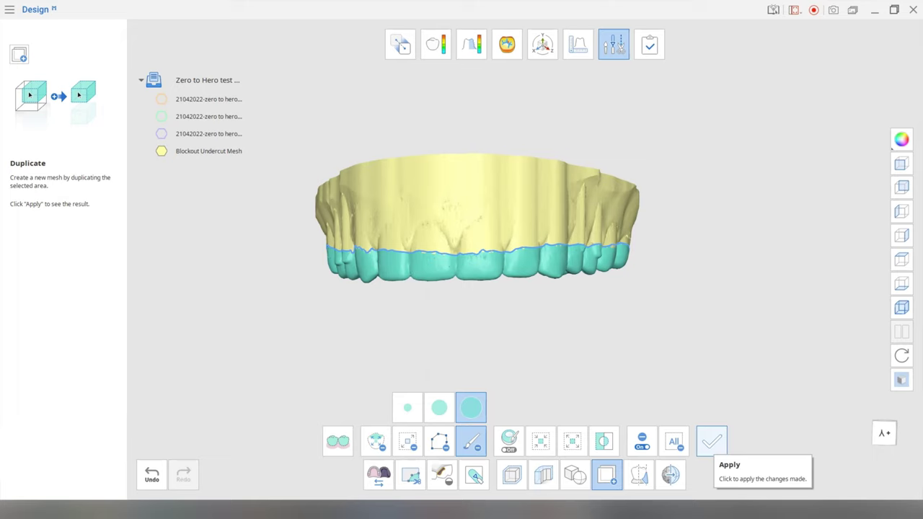
Duplicate the selected tooth area as a new mesh and hide the Blockout Undercut Mesh in Overview Mode
left_click(712, 441)
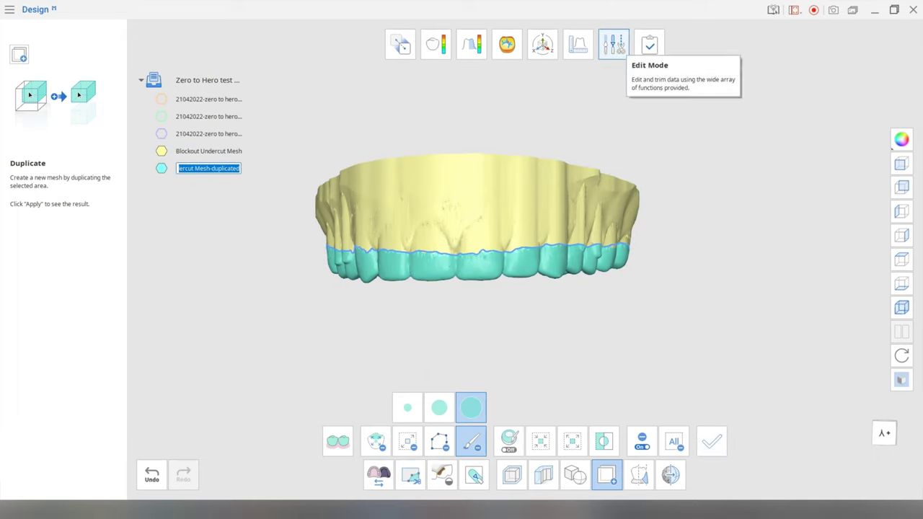
left_click(614, 45)
left_click(161, 151)
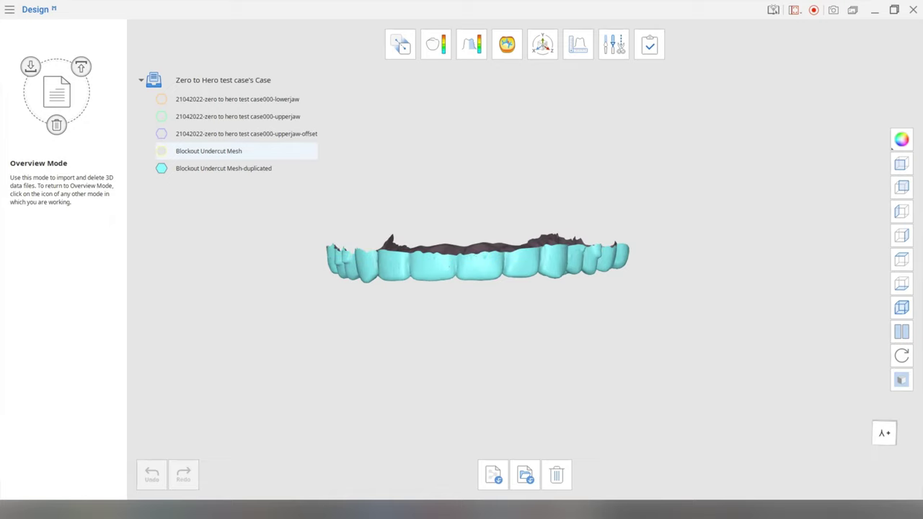
right_click_drag(432, 303, 429, 281)
middle_click_drag(429, 282, 469, 319)
right_click_drag(469, 320, 469, 318)
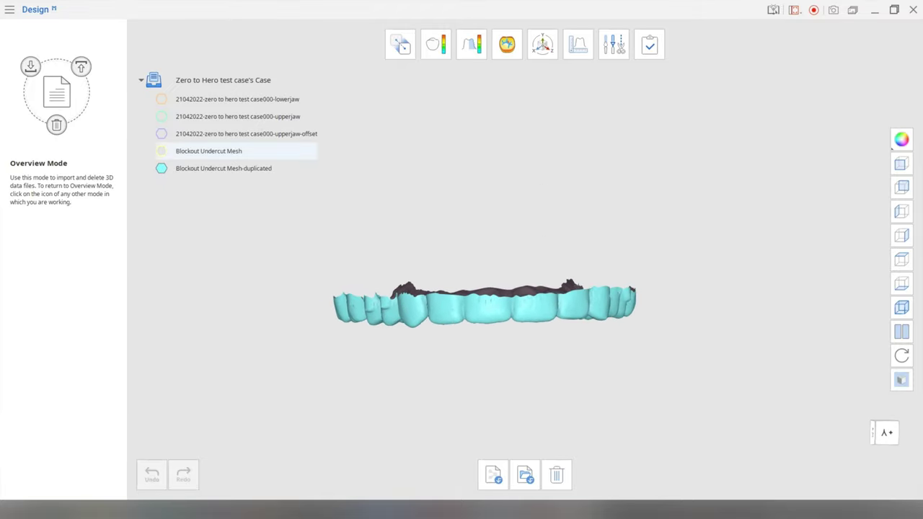
Start the Thicken tool on the Blockout Undercut Mesh-duplicated data and preview an outward thickness of 2.5 mm
left_click(619, 47)
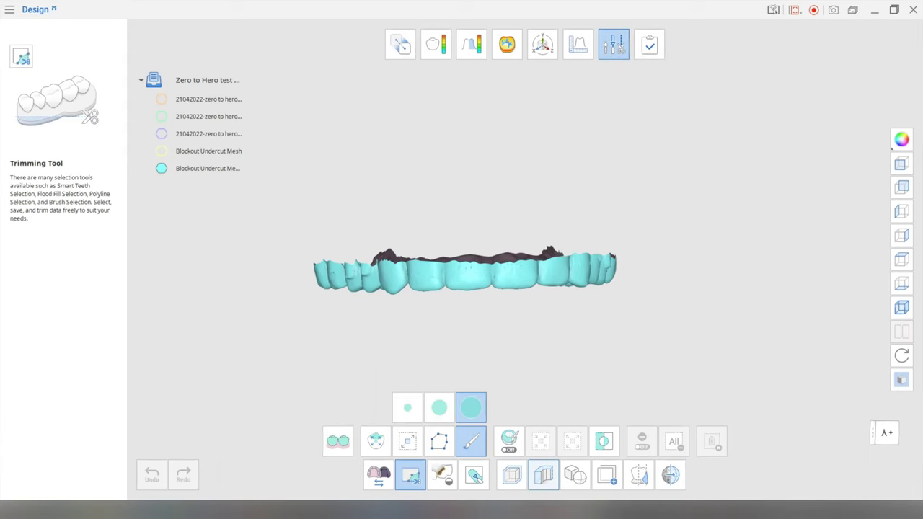
left_click(543, 475)
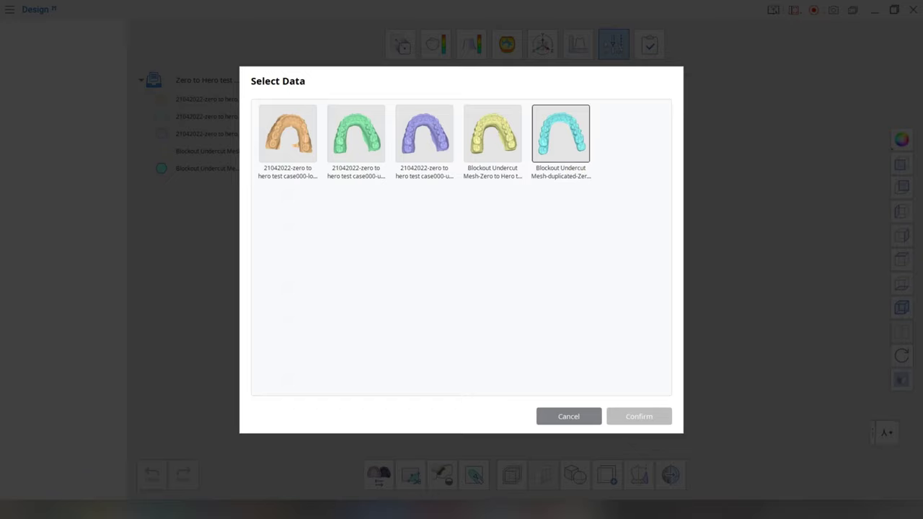
left_click(566, 132)
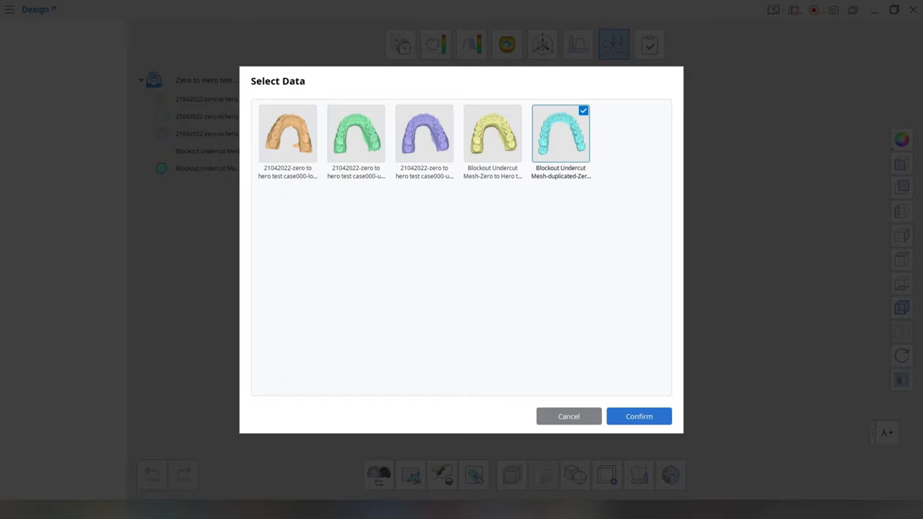
left_click(639, 416)
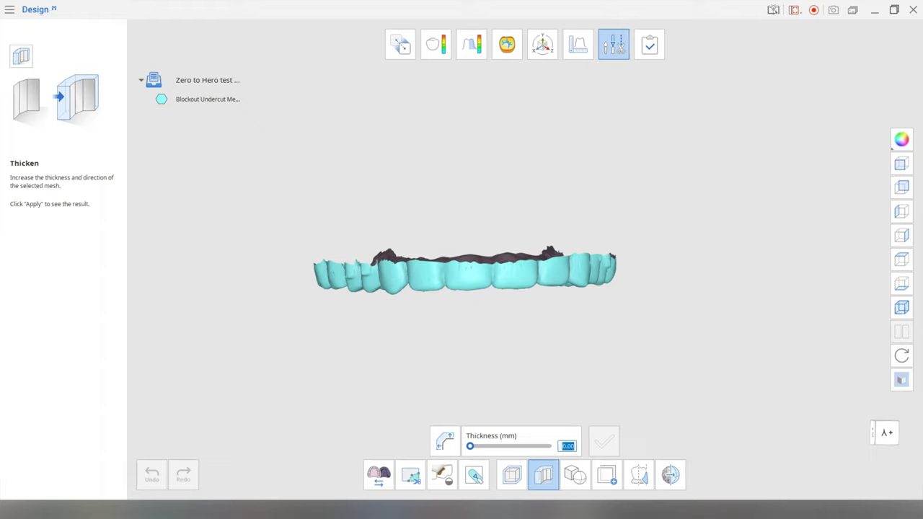
type("2.5")
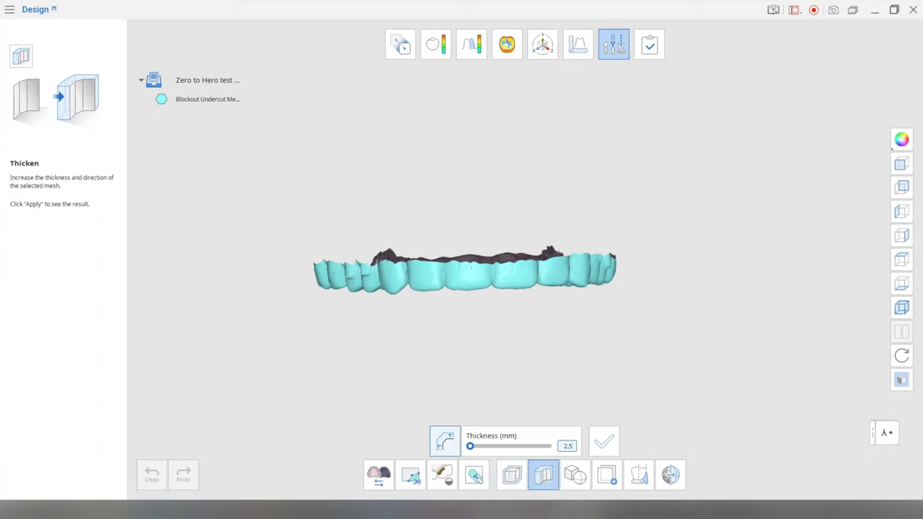
left_click(444, 442)
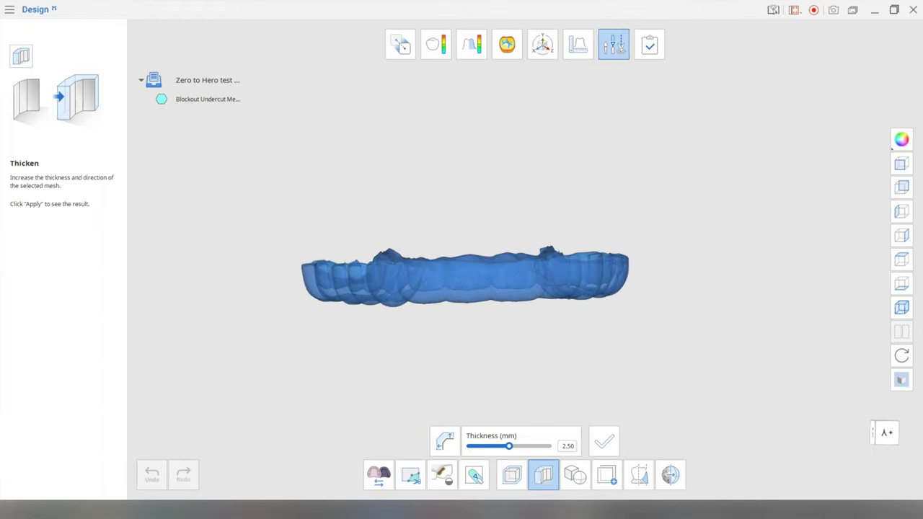
Preview the inward and two-sided thickening directions, return to outward, and apply the 2.5 mm thickening
left_click(445, 441)
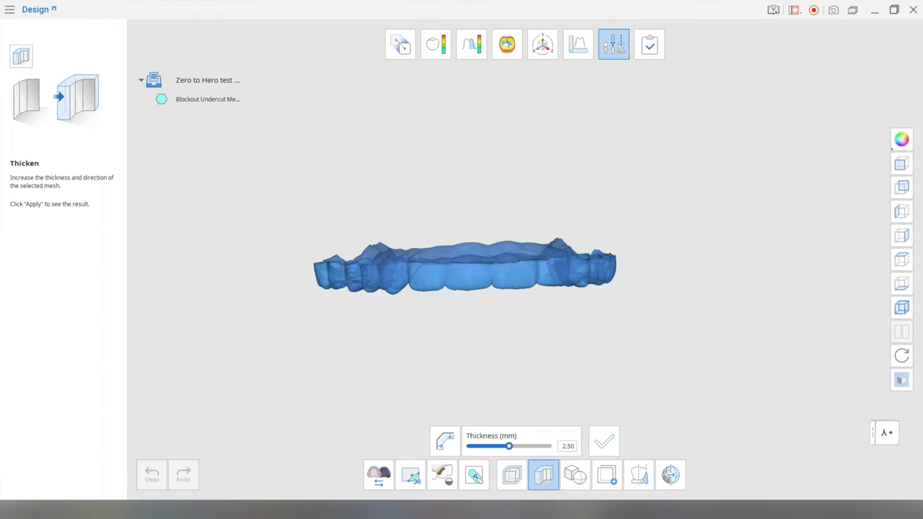
left_click(444, 442)
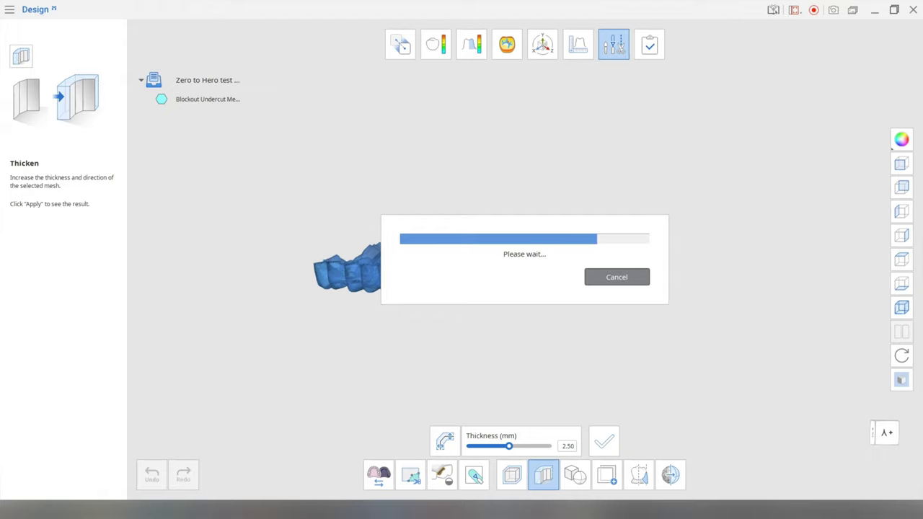
left_click(445, 441)
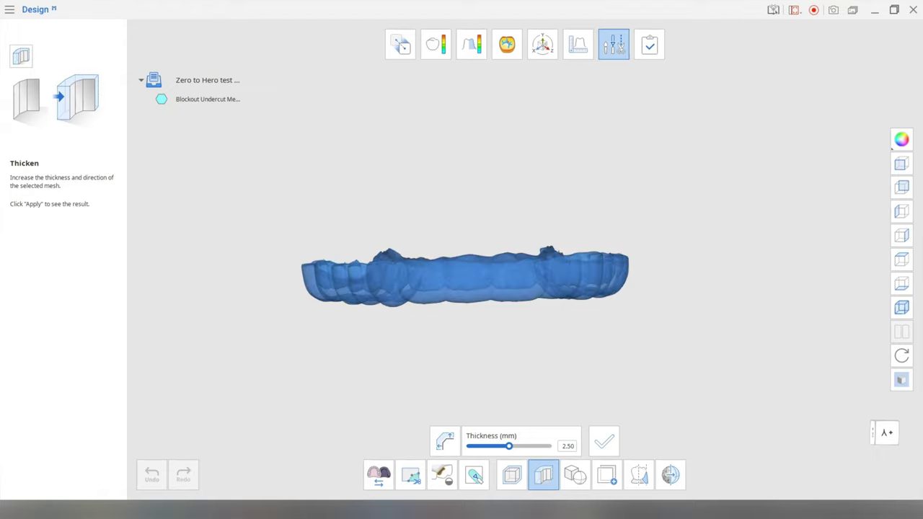
right_click_drag(465, 274, 468, 376)
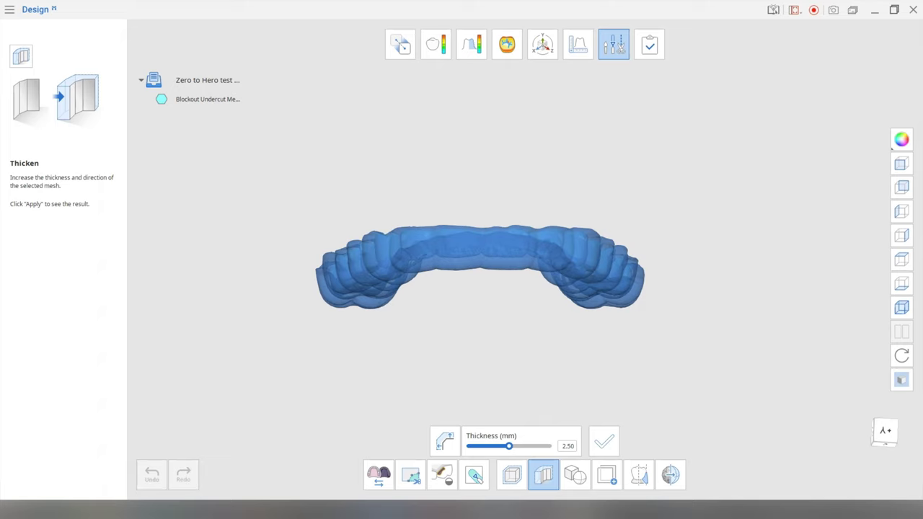
left_click(605, 441)
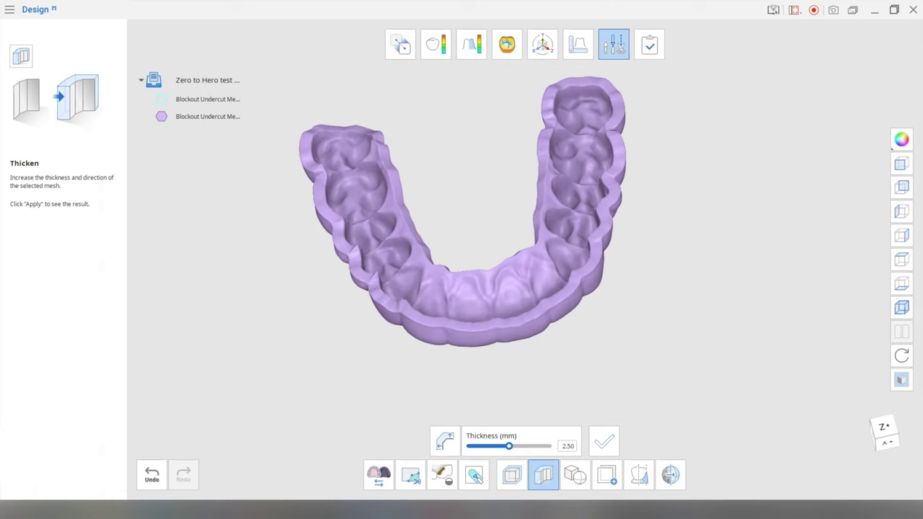
Start the Boolean tool, show the lower jaw scan, and examine where it overlaps the thickened splint mesh
right_click_drag(476, 317, 477, 155)
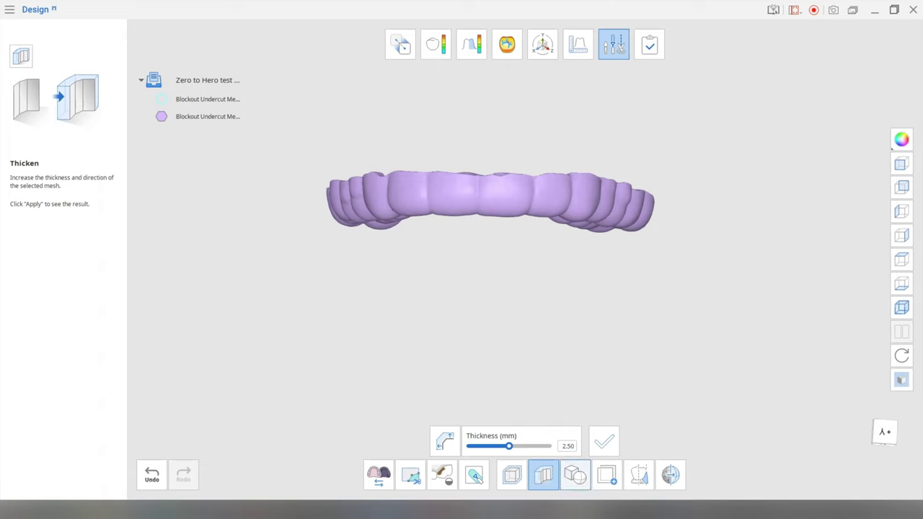
left_click(575, 475)
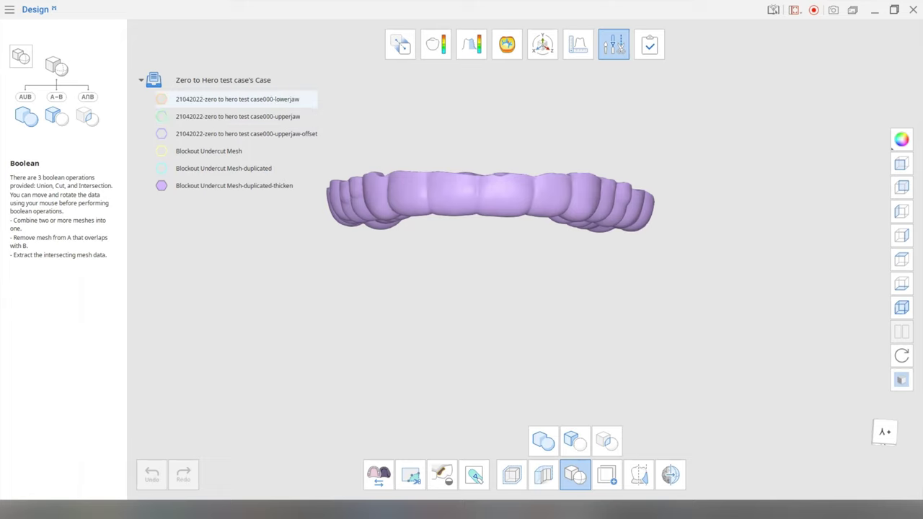
left_click(162, 99)
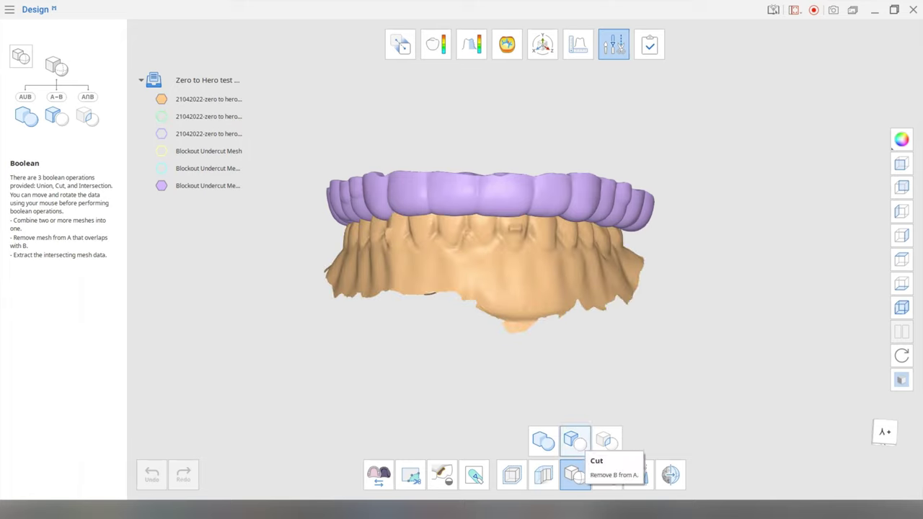
right_click_drag(498, 216, 490, 122)
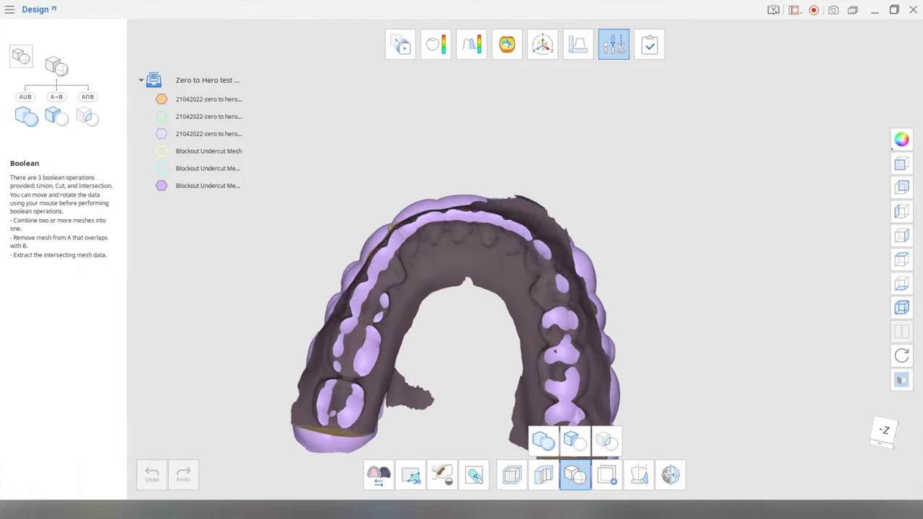
left_click(554, 351)
right_click_drag(490, 217, 464, 321)
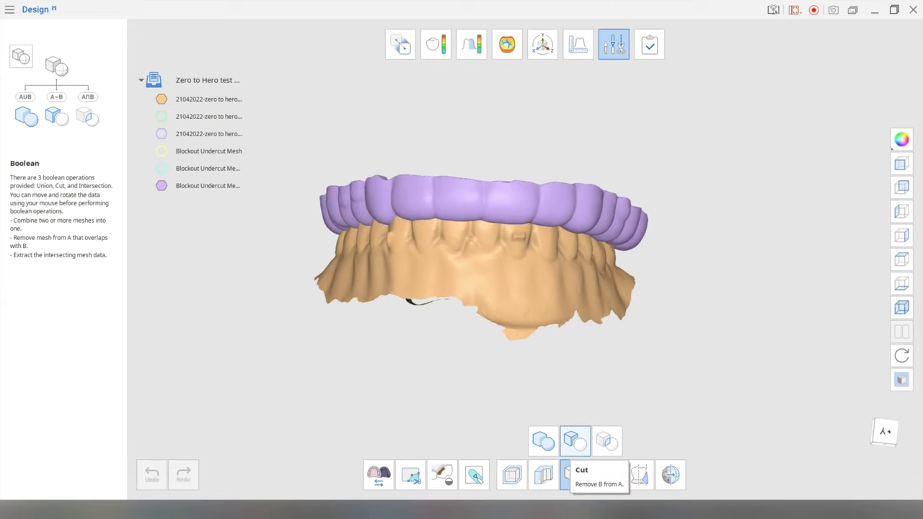
Cut the lowerjaw scan (B) out of the Blockout Undercut Mesh-duplicated-thicken data (A)
left_click(575, 474)
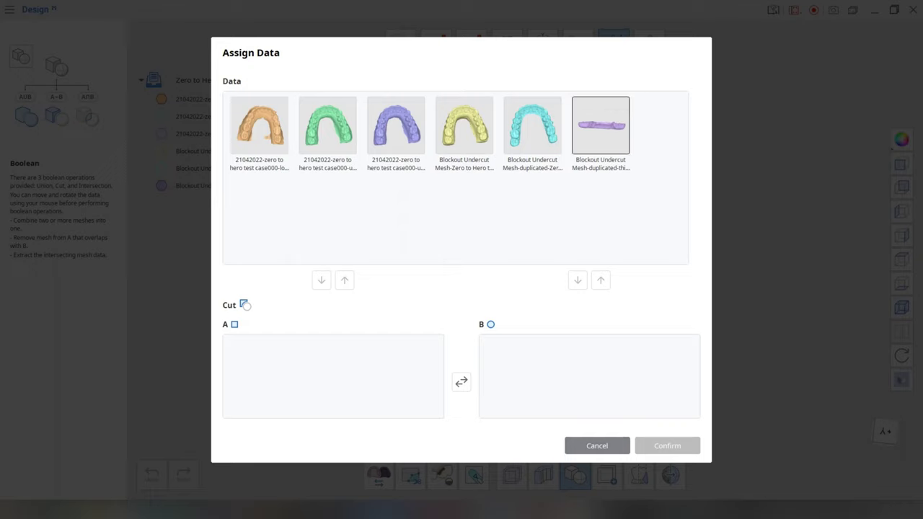
left_click_drag(601, 126, 402, 382)
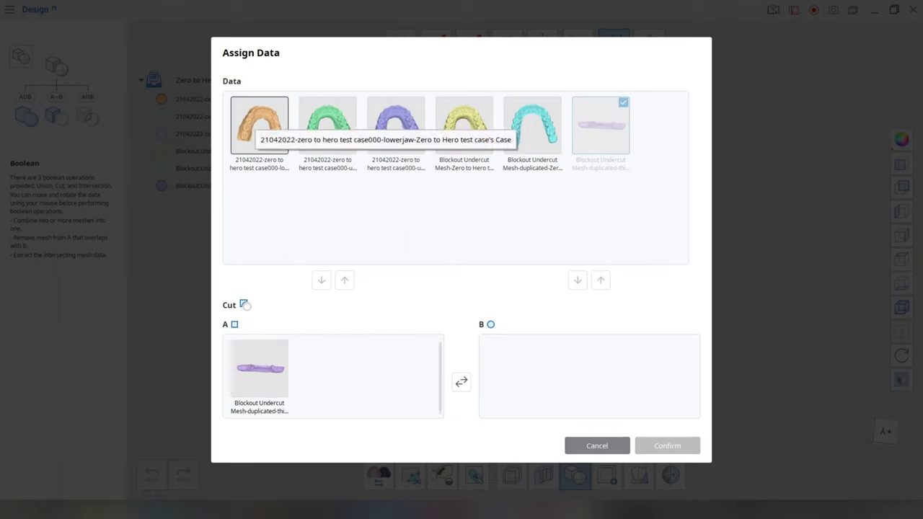
left_click_drag(260, 127, 515, 367)
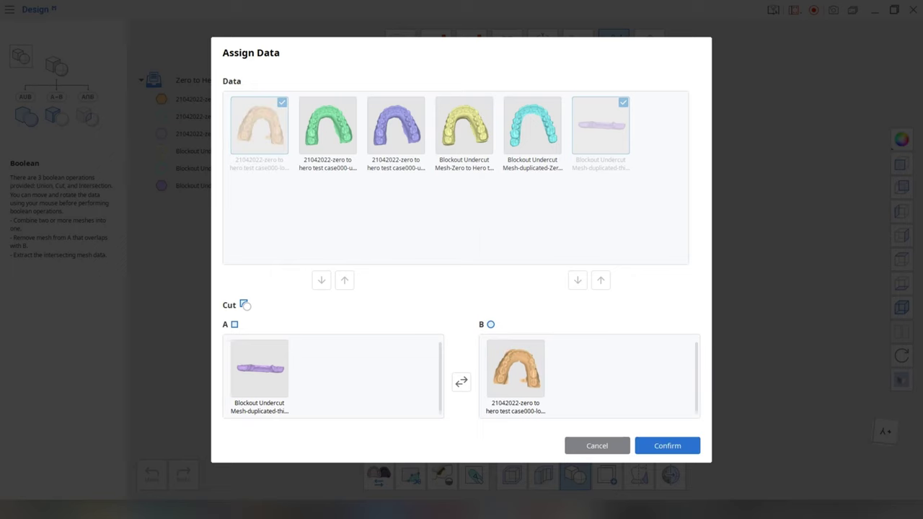
left_click(668, 446)
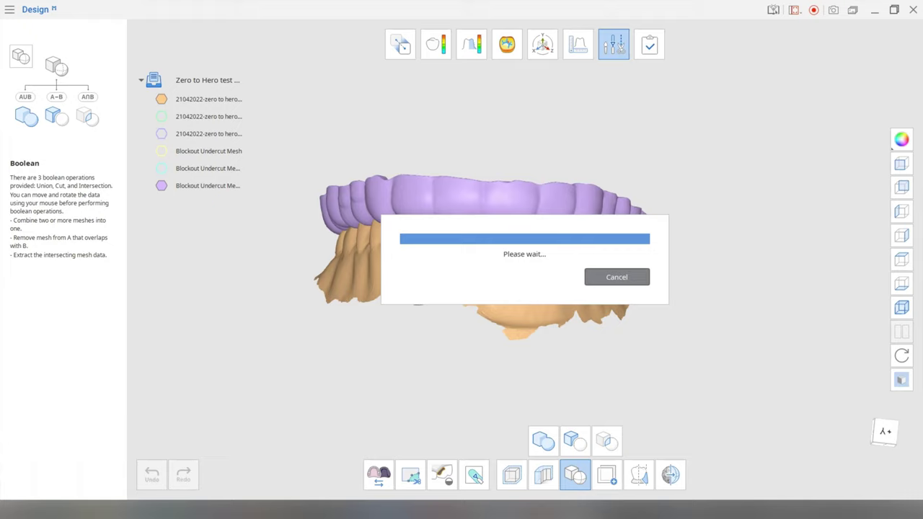
Hide the lower jaw scan and the thickened mesh, leaving only the Cut Mesh shown, and view its biting surface
right_click_drag(461, 317, 466, 195)
left_click(161, 99)
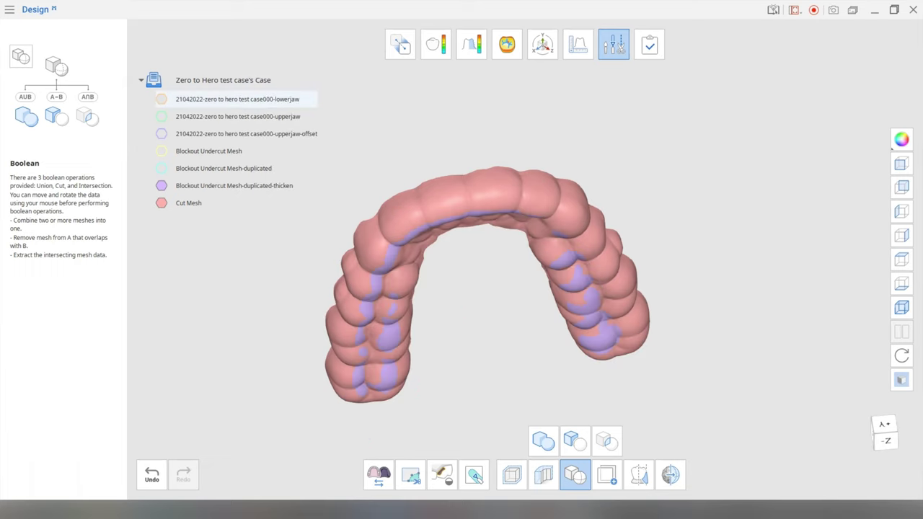
right_click_drag(461, 303, 451, 247)
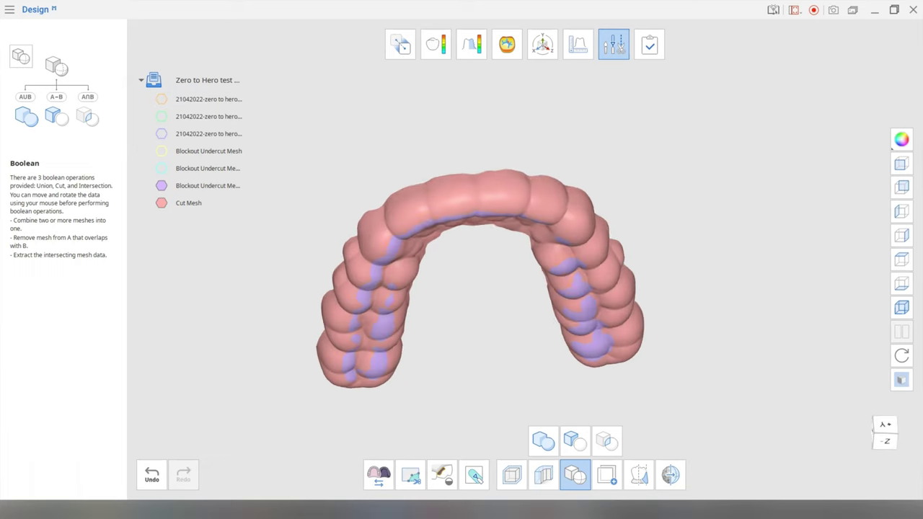
left_click(161, 185)
right_click_drag(462, 310, 455, 169)
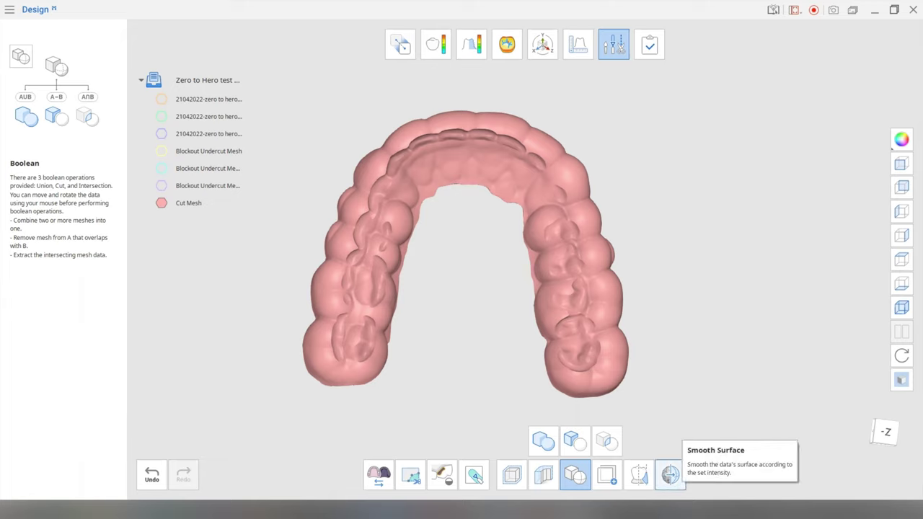
Start Smooth Surface on the Cut Mesh and raise the smoothness strength to slightly above the middle of its range
left_click(670, 474)
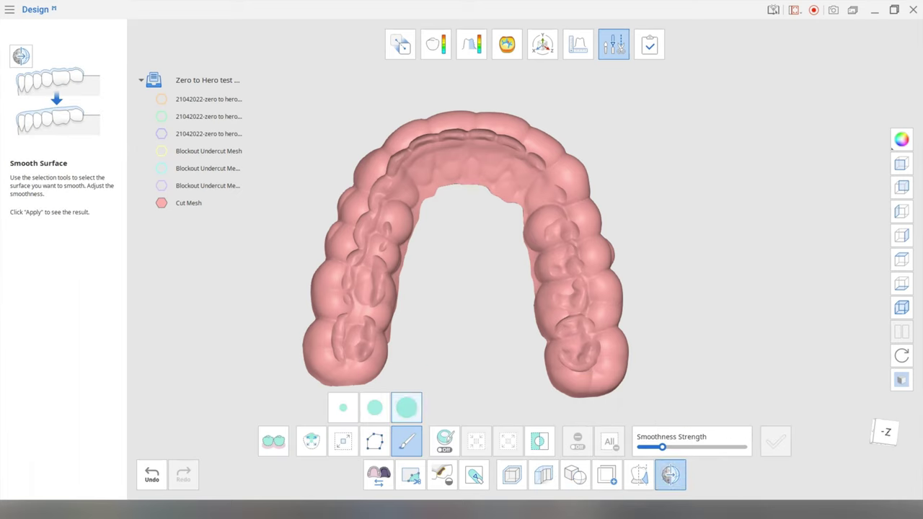
right_click_drag(464, 255, 456, 353)
mouse_move(450, 136)
right_mouse_down()
mouse_move(480, 278)
mouse_move(534, 321)
right_mouse_up()
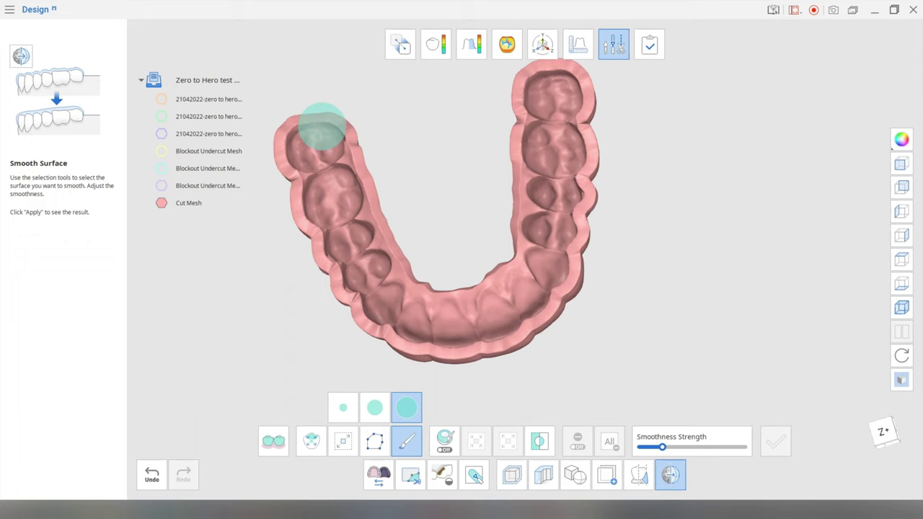
right_click_drag(449, 232, 451, 54)
mouse_move(447, 304)
right_mouse_down()
mouse_move(455, 242)
mouse_move(465, 248)
right_mouse_up()
mouse_move(465, 251)
middle_mouse_down()
mouse_move(484, 196)
mouse_move(515, 181)
middle_mouse_up()
mouse_move(577, 267)
right_mouse_down()
mouse_move(571, 244)
mouse_move(586, 251)
right_mouse_up()
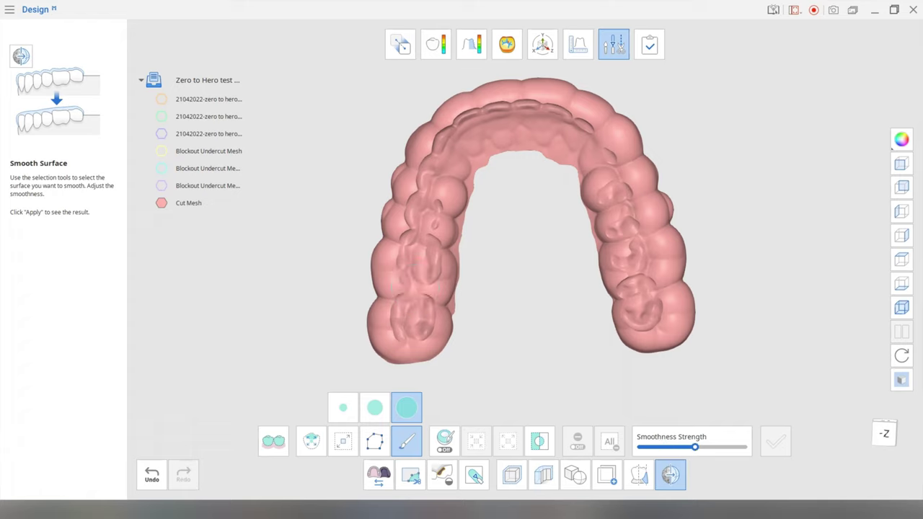
left_click(704, 448)
Brush-select the biting surface around the whole arch of the Cut Mesh, including the area behind the front teeth
mouse_move(392, 228)
left_mouse_down()
mouse_move(422, 216)
mouse_move(415, 319)
mouse_move(451, 134)
mouse_move(520, 109)
mouse_move(613, 158)
mouse_move(653, 289)
left_mouse_up()
mouse_move(584, 177)
left_mouse_down()
mouse_move(617, 231)
mouse_move(649, 321)
left_mouse_up()
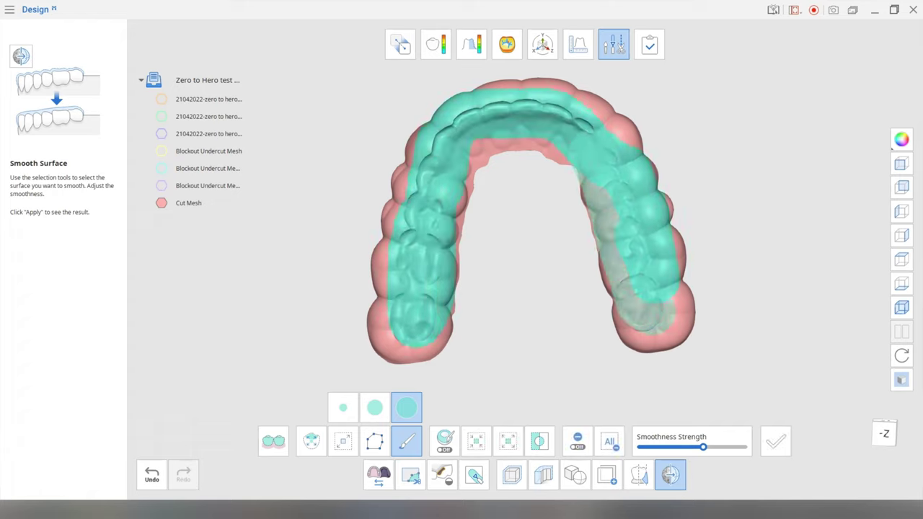
left_click_drag(646, 216, 644, 174)
right_click_drag(596, 229, 642, 232)
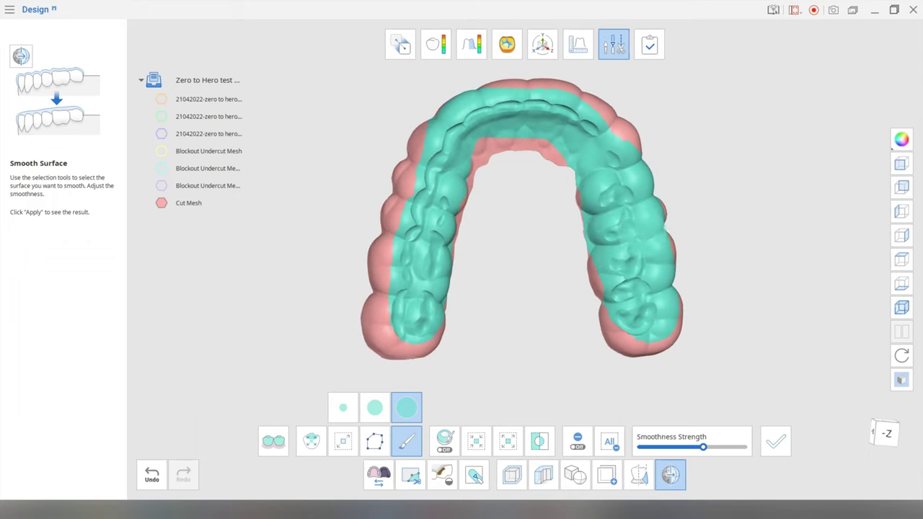
left_click_drag(602, 209, 646, 334)
left_click_drag(515, 131, 481, 142)
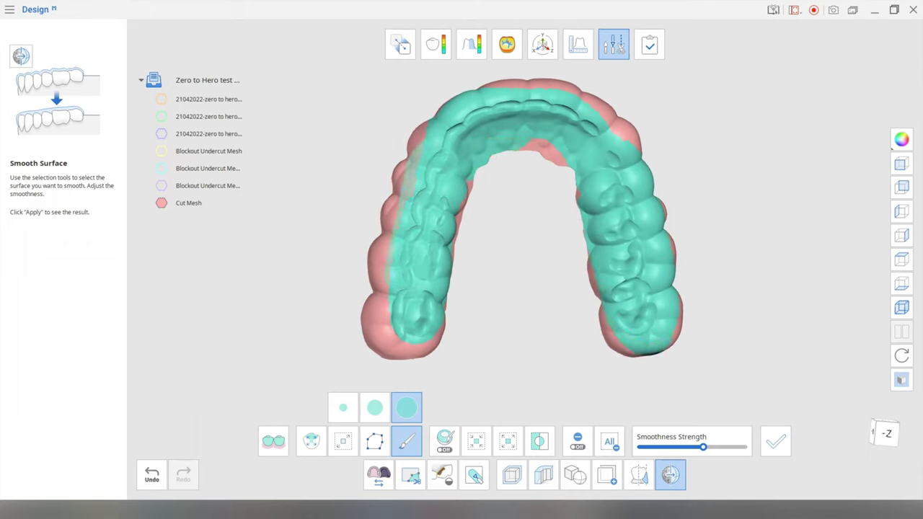
left_click_drag(402, 328, 408, 329)
Extend the brushed selection over the outer side of the splint along both molar rows and the front teeth
right_click_drag(346, 267, 393, 303)
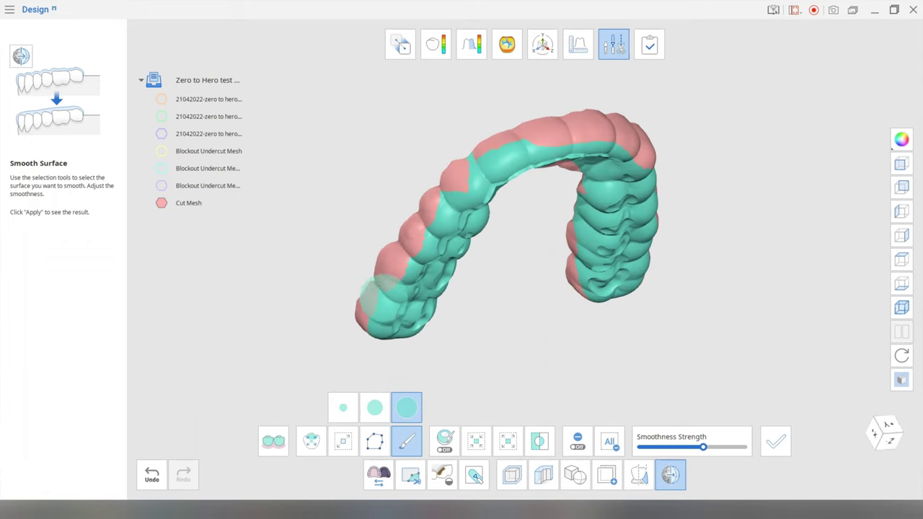
left_click_drag(380, 315, 427, 241)
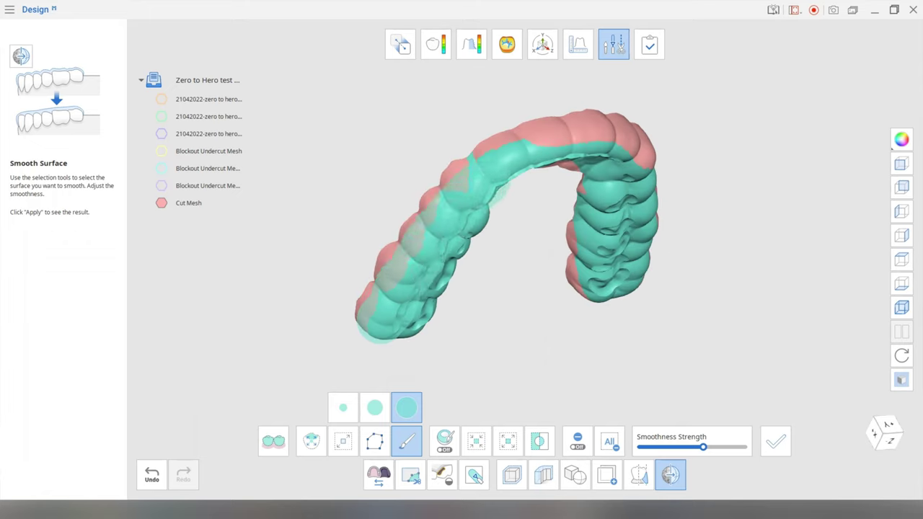
left_click_drag(488, 186, 488, 192)
right_click_drag(493, 206, 514, 171)
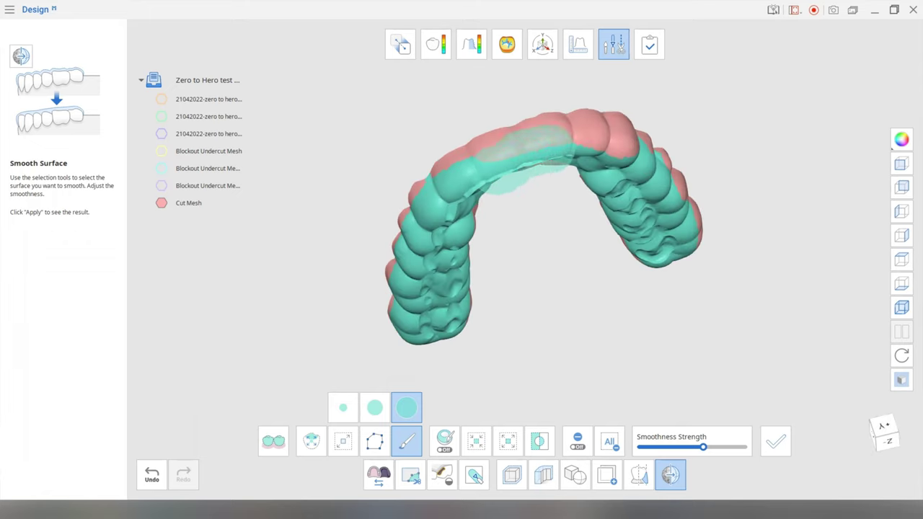
mouse_move(632, 177)
right_mouse_down()
mouse_move(650, 189)
mouse_move(598, 200)
right_mouse_up()
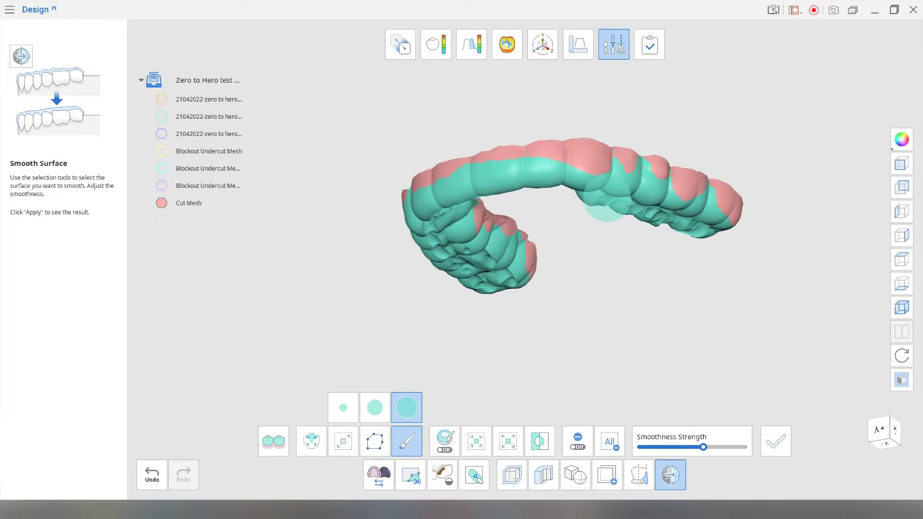
left_click_drag(587, 178, 714, 220)
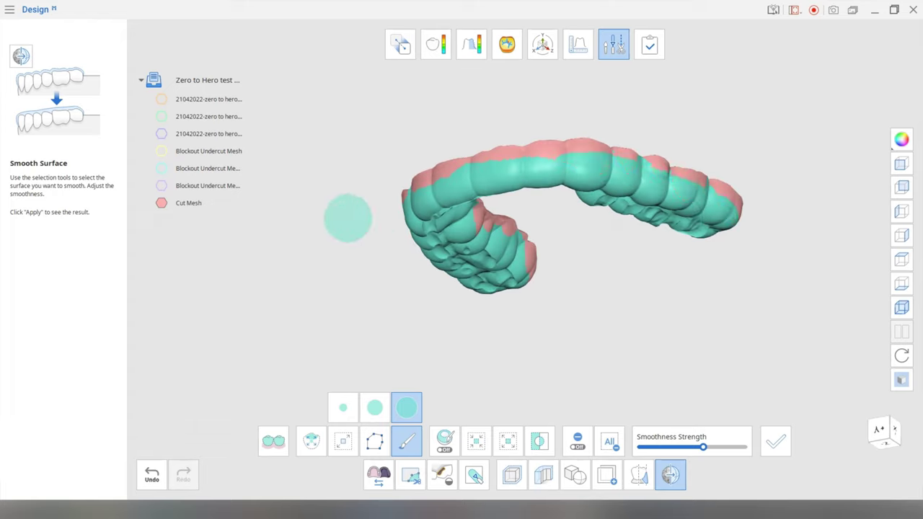
Brush the inner side of the splint behind the front teeth and the back ends of the last molars into the selection
right_click_drag(348, 218, 382, 159)
right_click_drag(569, 224, 590, 162)
right_click_drag(575, 200, 582, 174)
mouse_move(573, 191)
left_mouse_down()
mouse_move(508, 192)
mouse_move(598, 213)
left_mouse_up()
left_click_drag(550, 247, 571, 245)
right_click_drag(570, 244, 572, 243)
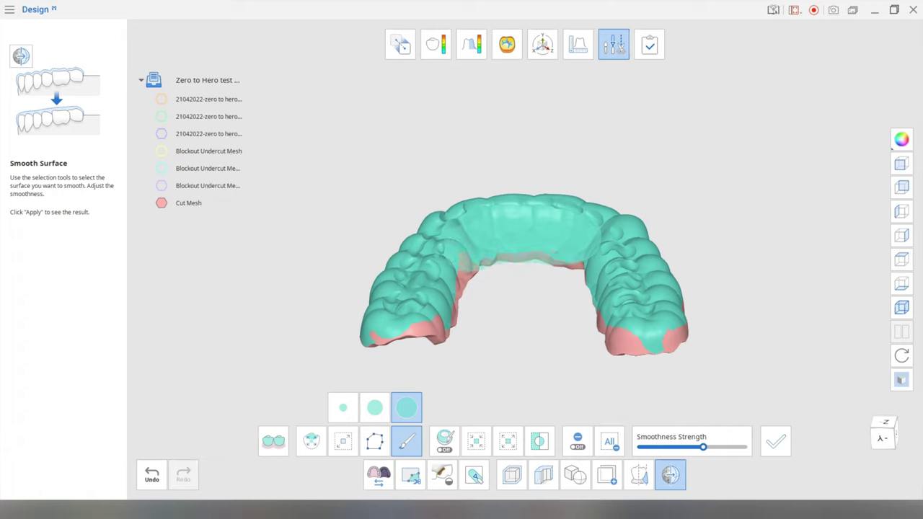
left_click_drag(476, 259, 451, 259)
mouse_move(581, 180)
right_mouse_down()
mouse_move(577, 212)
mouse_move(555, 227)
mouse_move(559, 254)
mouse_move(667, 290)
mouse_move(559, 268)
right_mouse_up()
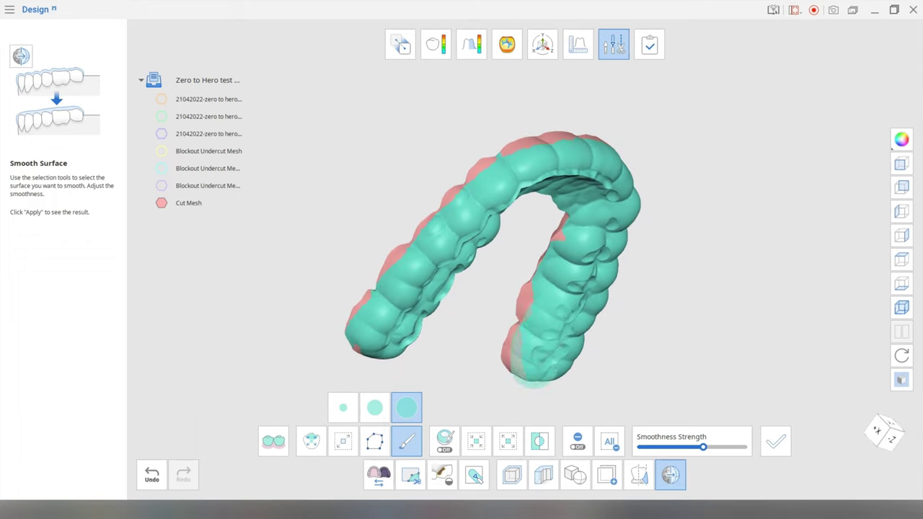
Check from the outer, fitting and biting sides that the selection leaves the fitting surface out, and apply the smoothing
mouse_move(601, 206)
right_mouse_down()
mouse_move(649, 224)
mouse_move(642, 339)
right_mouse_up()
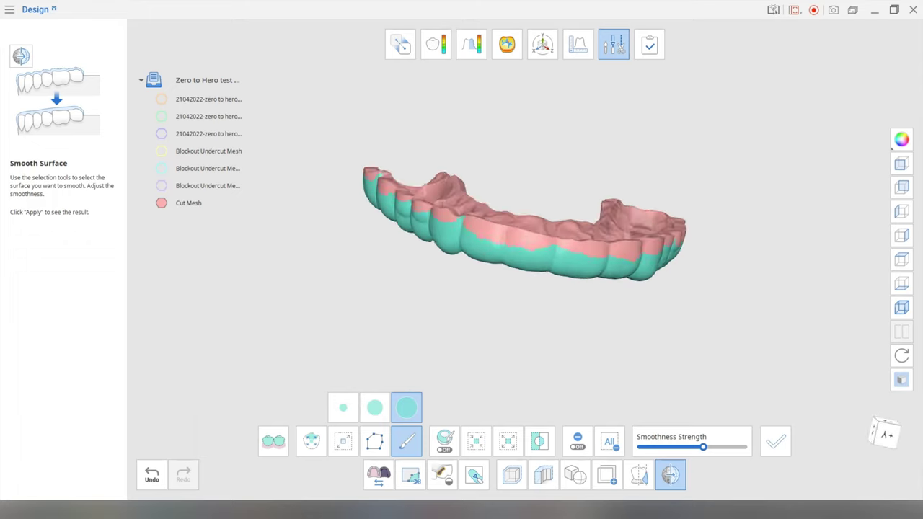
mouse_move(538, 176)
right_mouse_down()
mouse_move(511, 247)
mouse_move(520, 278)
mouse_move(545, 279)
mouse_move(530, 274)
right_mouse_up()
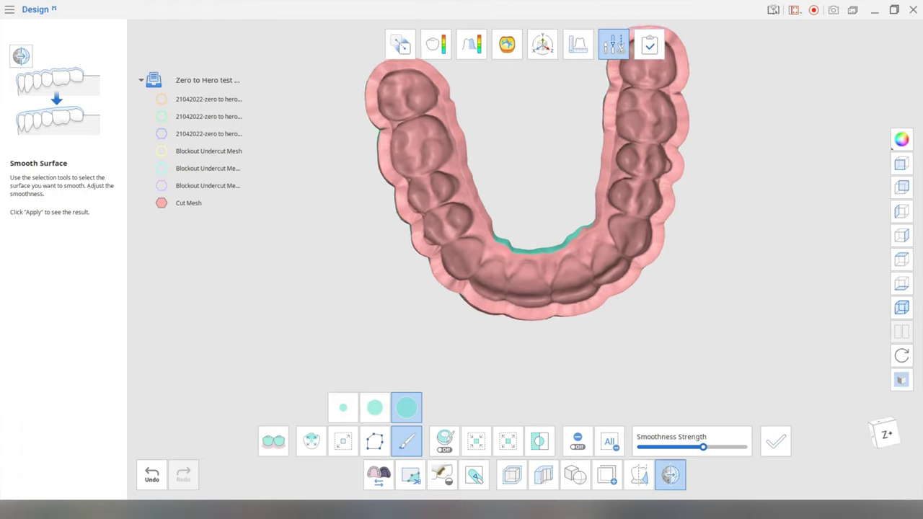
right_click_drag(550, 209, 520, 244)
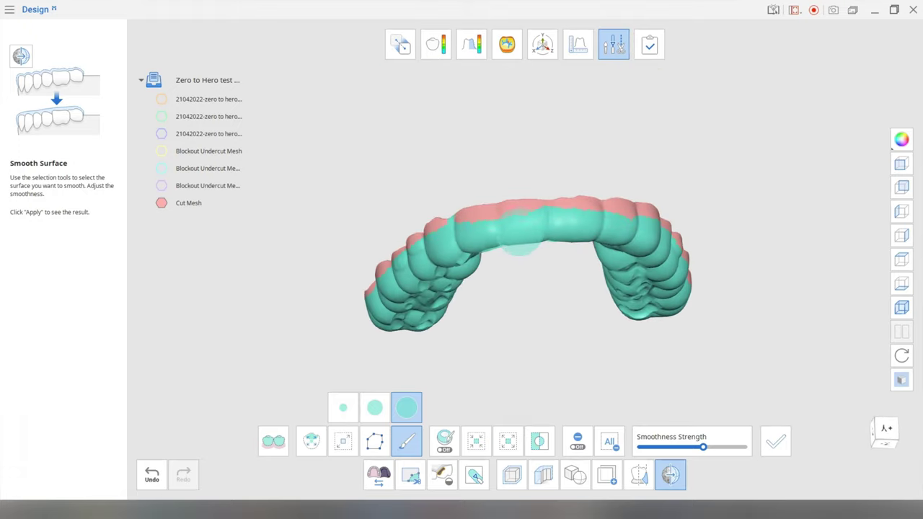
mouse_move(578, 306)
right_mouse_down()
mouse_move(571, 287)
mouse_move(531, 320)
right_mouse_up()
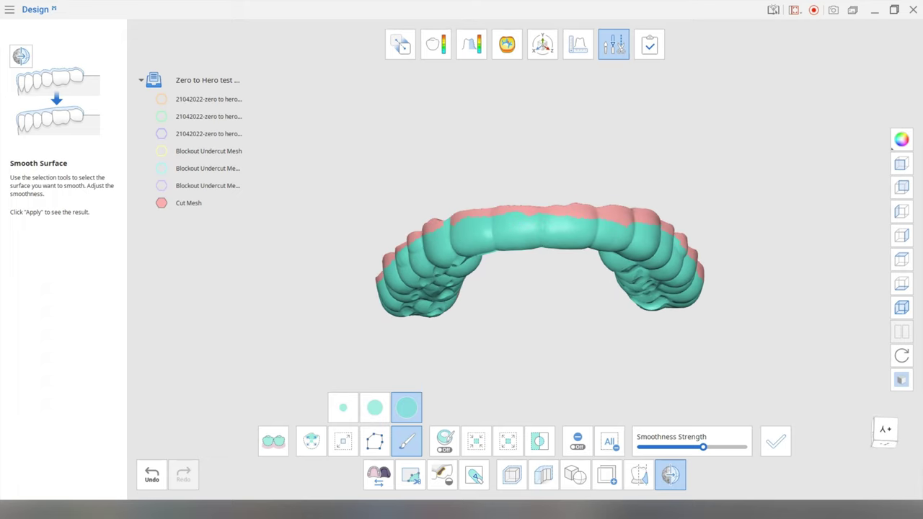
right_click_drag(569, 278, 545, 143)
middle_click_drag(520, 313, 498, 226)
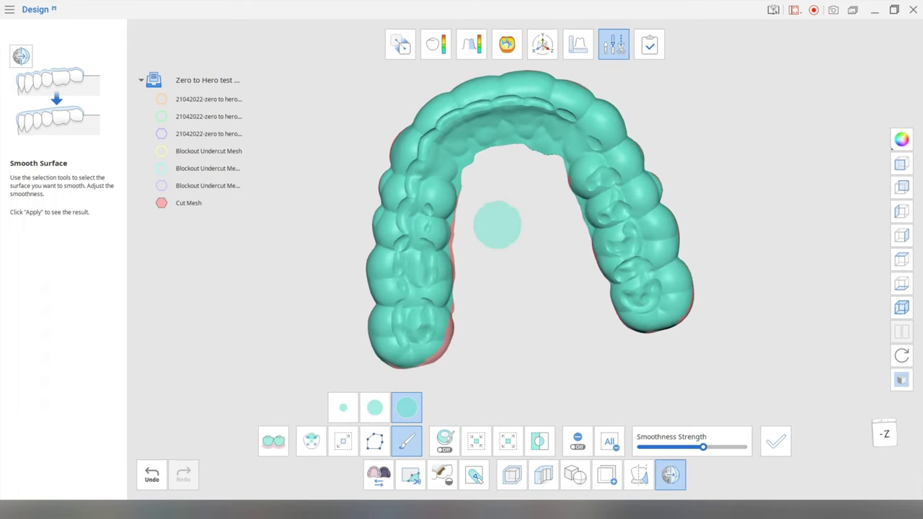
left_click(776, 441)
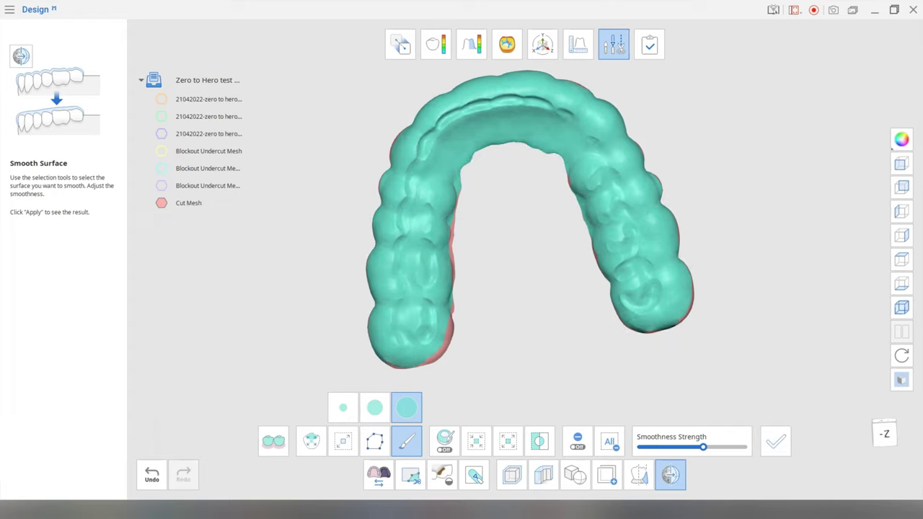
Inspect the smoothed outer side of the splint and apply the smoothing a second time to the same selection
right_click_drag(530, 274, 530, 353)
right_click_drag(581, 293, 582, 307)
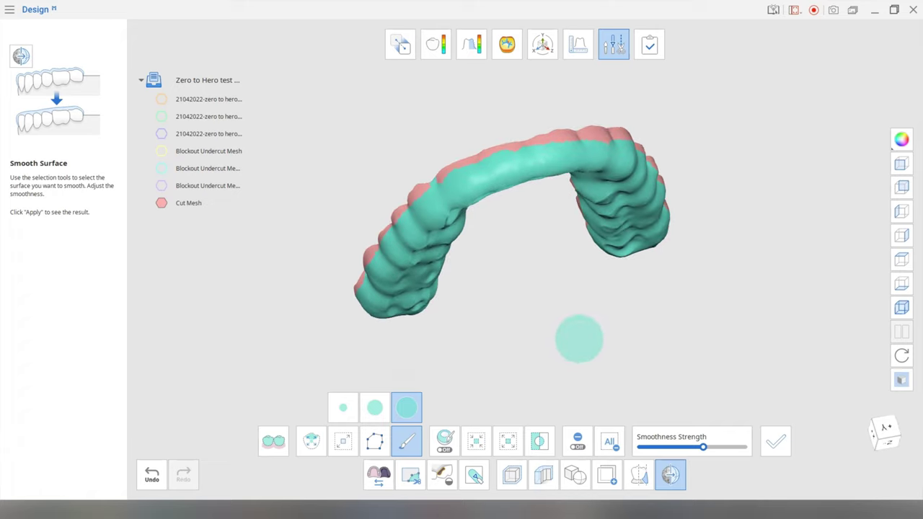
right_click_drag(611, 240, 537, 281)
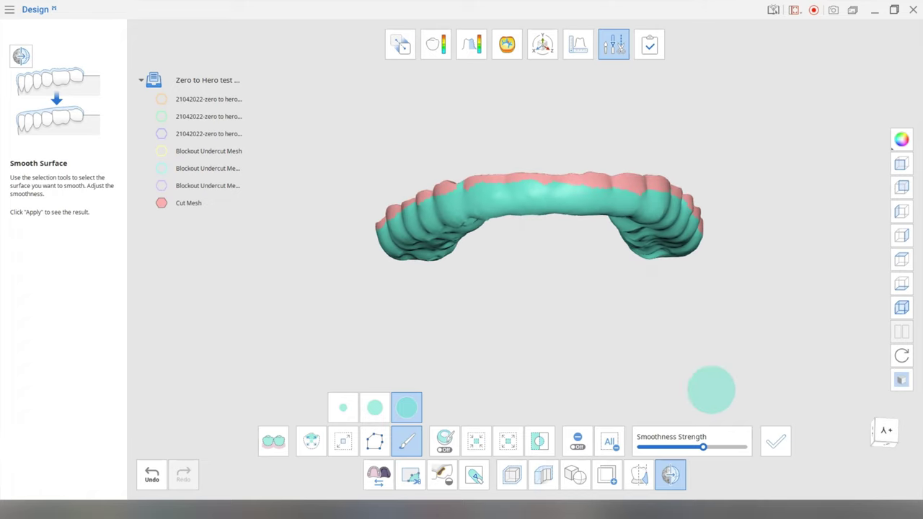
mouse_move(569, 339)
right_mouse_down()
mouse_move(508, 281)
mouse_move(539, 326)
mouse_move(510, 284)
right_mouse_up()
left_click(776, 441)
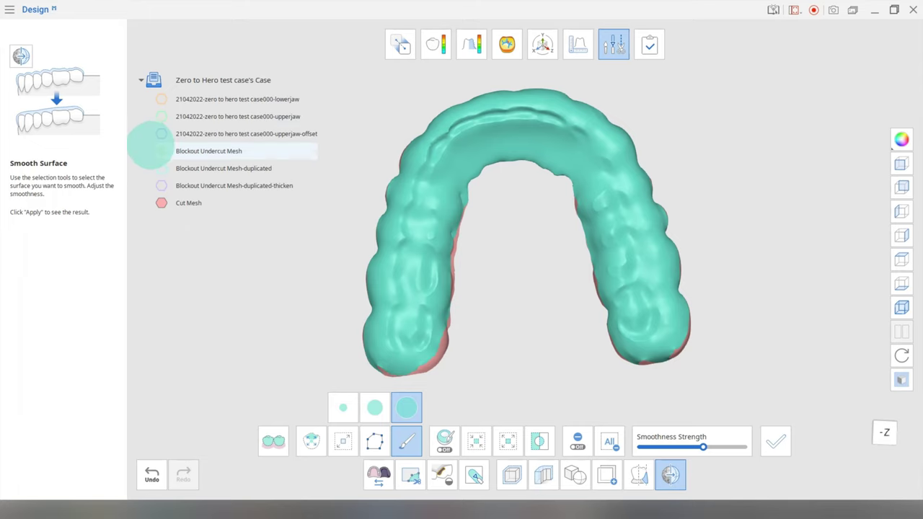
Return to Overview Mode and examine the smoothed Cut Mesh from the outer and biting sides
left_click(619, 49)
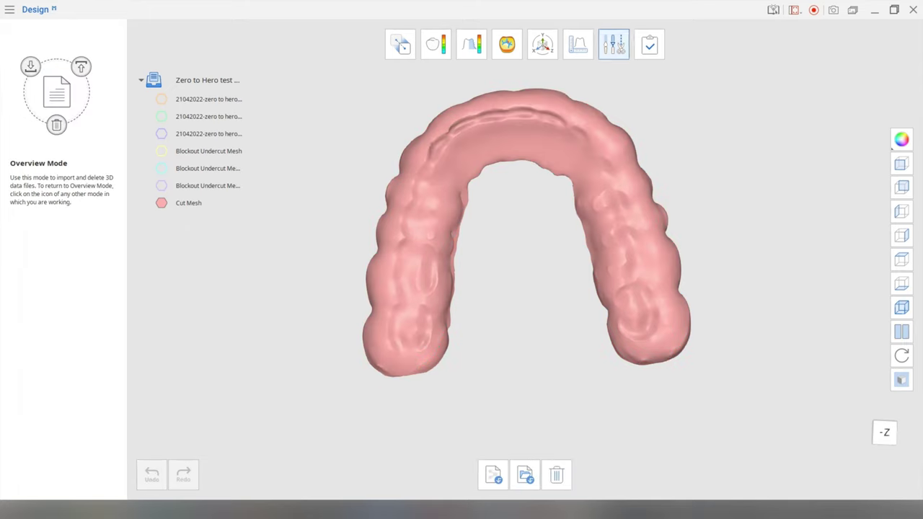
mouse_move(527, 165)
right_mouse_down()
mouse_move(509, 361)
mouse_move(526, 163)
right_mouse_up()
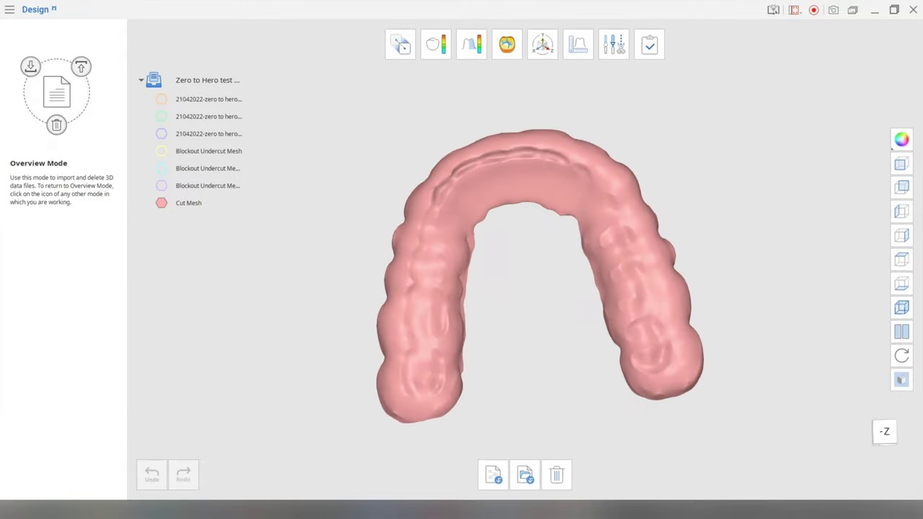
right_click_drag(526, 162, 530, 318)
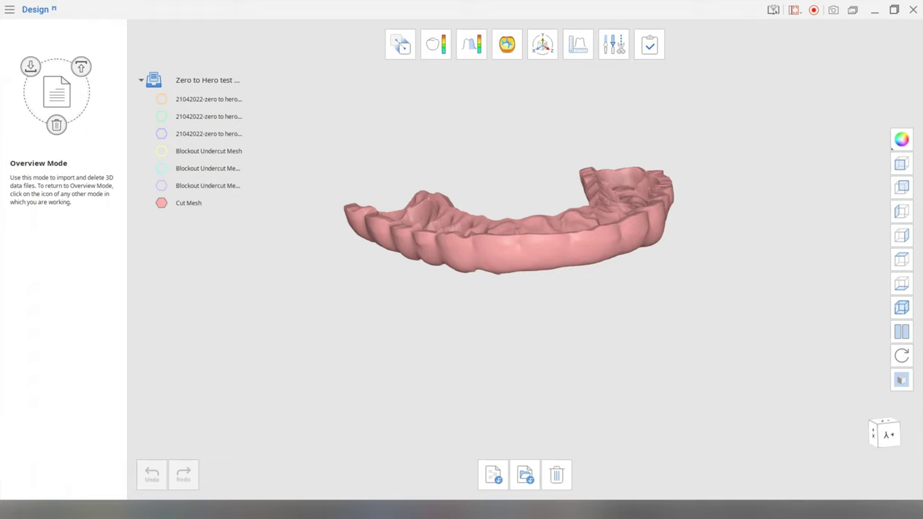
right_click_drag(520, 332, 544, 162)
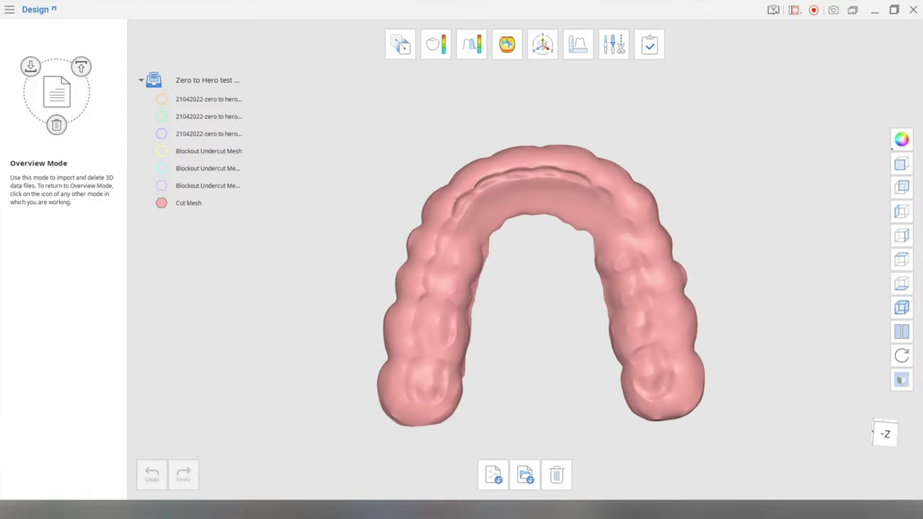
middle_click_drag(544, 162, 520, 139)
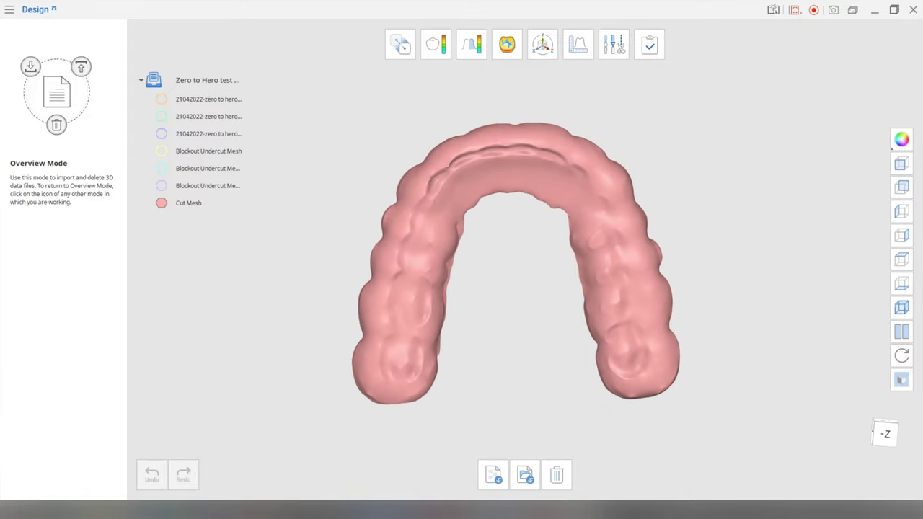